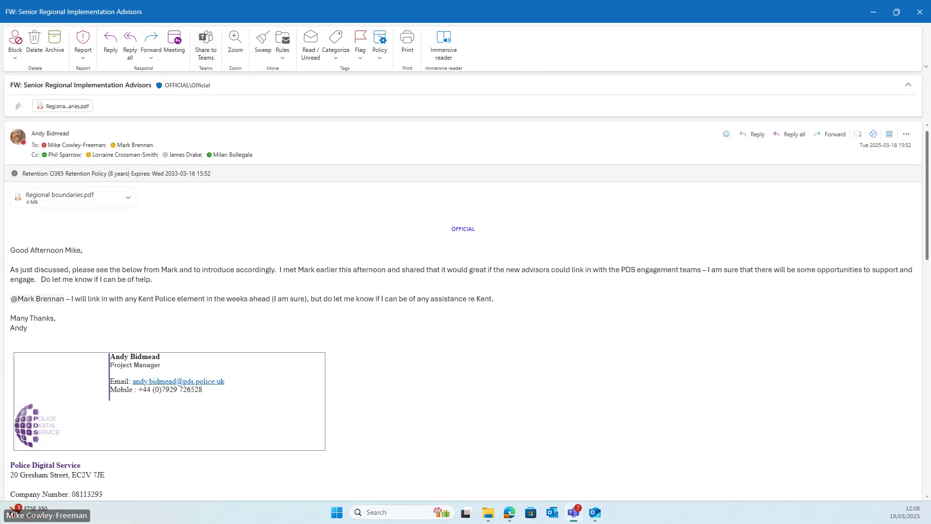
# - Maximize the Share to Teams window and add the suggested email participants plus the Events and Brand Partnership Manager as recipients
pyautogui.moveTo(429, 122); pyautogui.dragTo(308, 117)
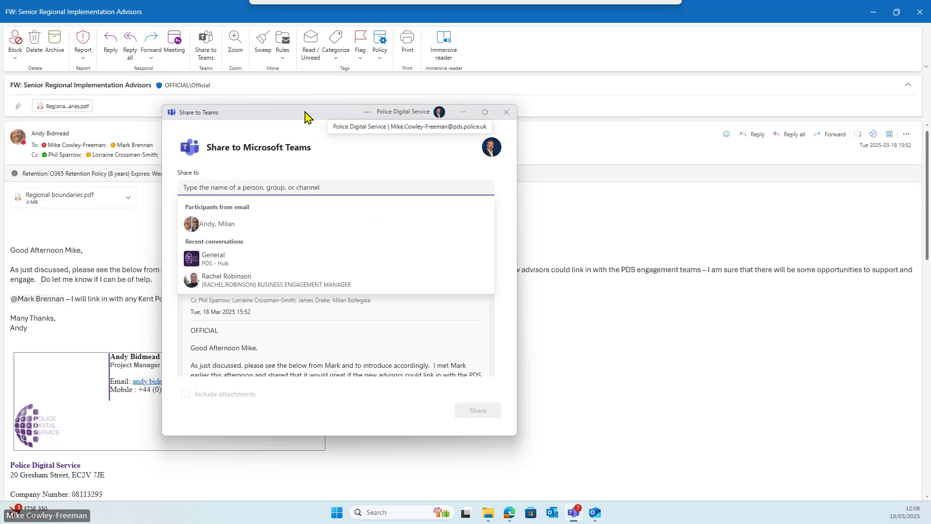
pyautogui.click(485, 112)
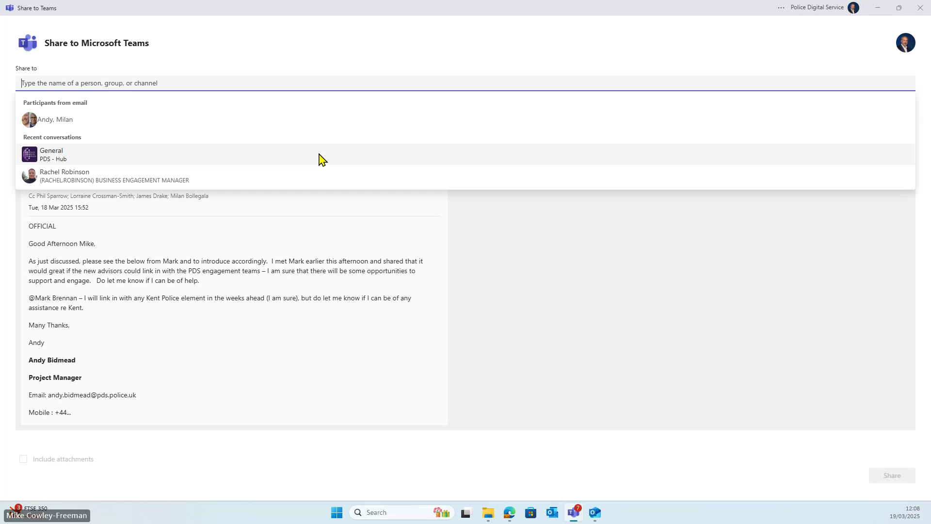
pyautogui.click(76, 127)
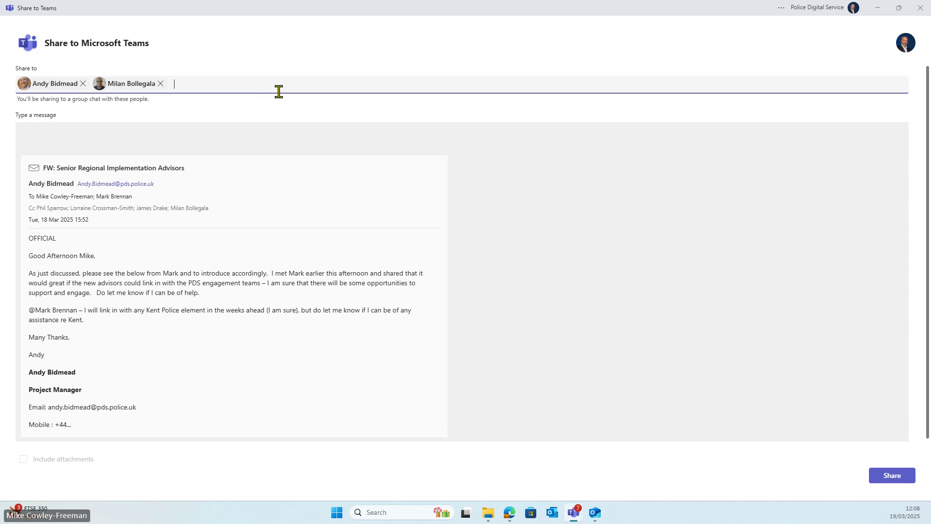
pyautogui.write('David')
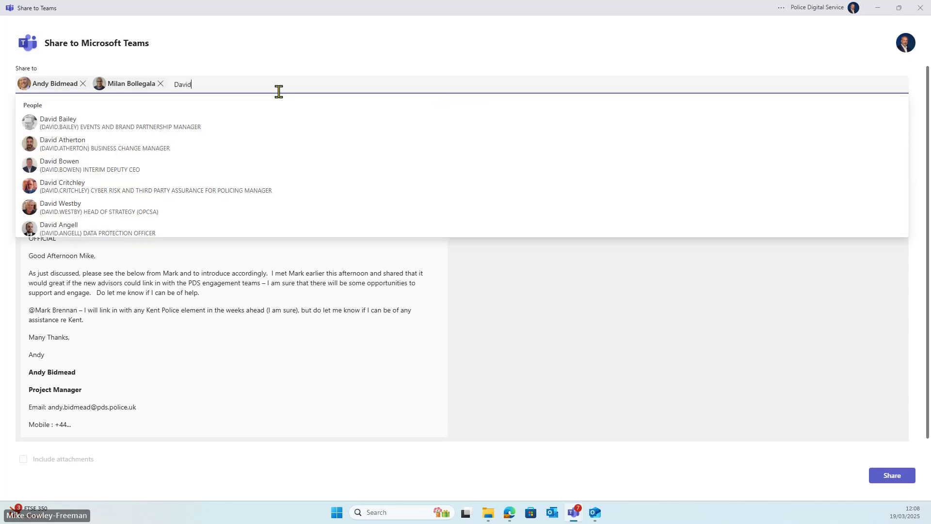
pyautogui.click(42, 124)
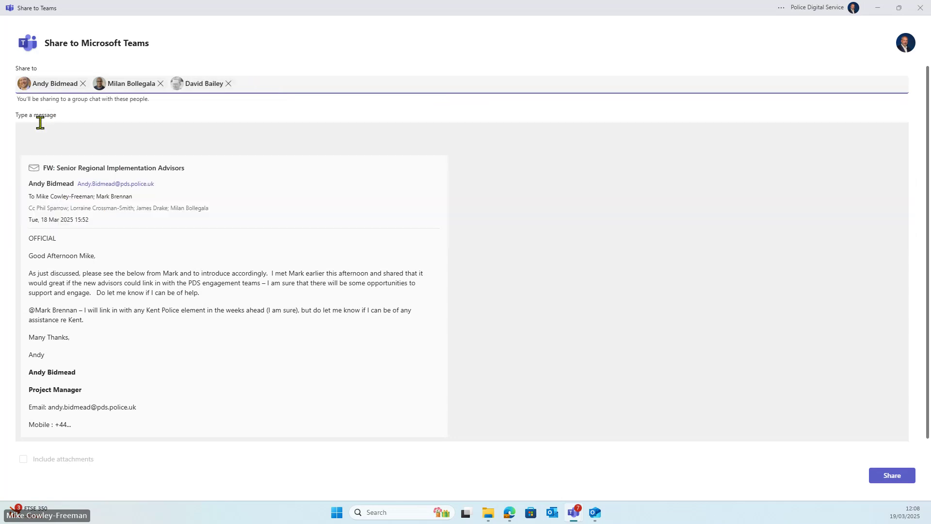
# - Replace the second recipient with the Business Engagement Manager and share the email to the group chat
pyautogui.click(161, 83)
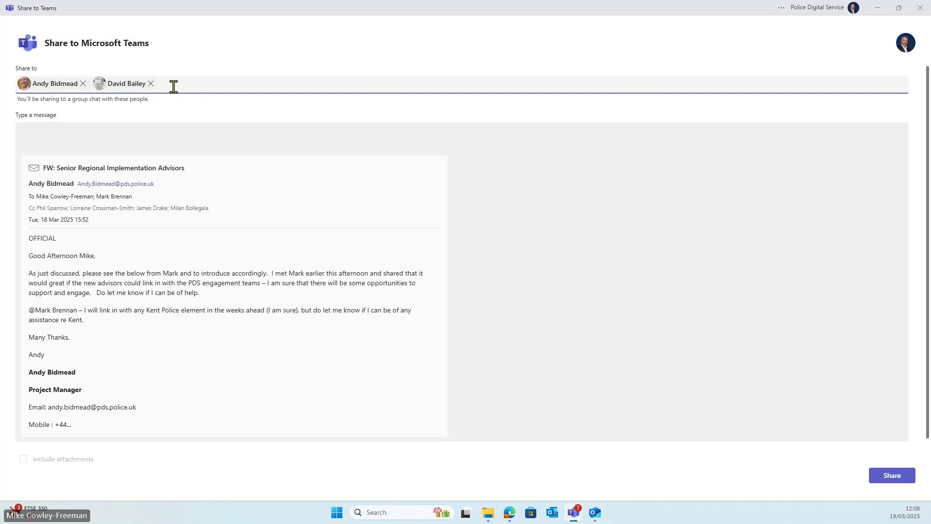
pyautogui.write('Rachel')
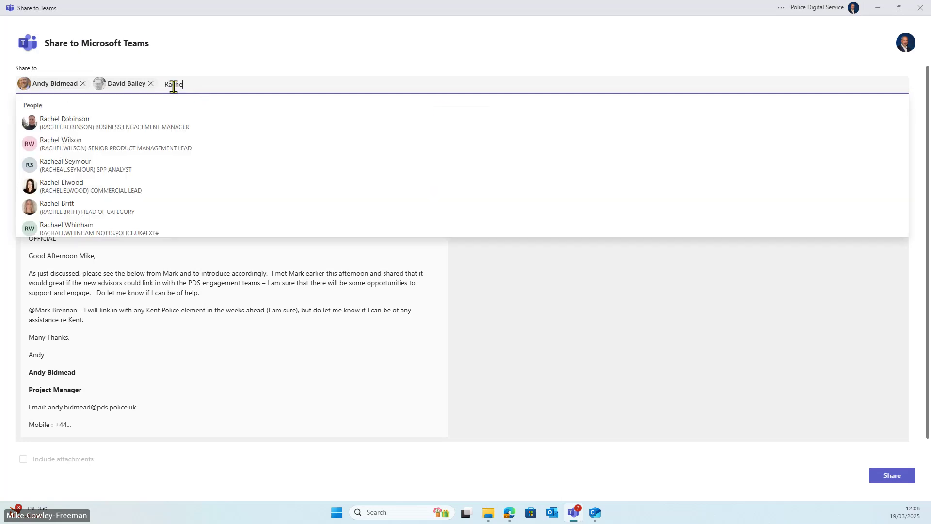
pyautogui.click(92, 117)
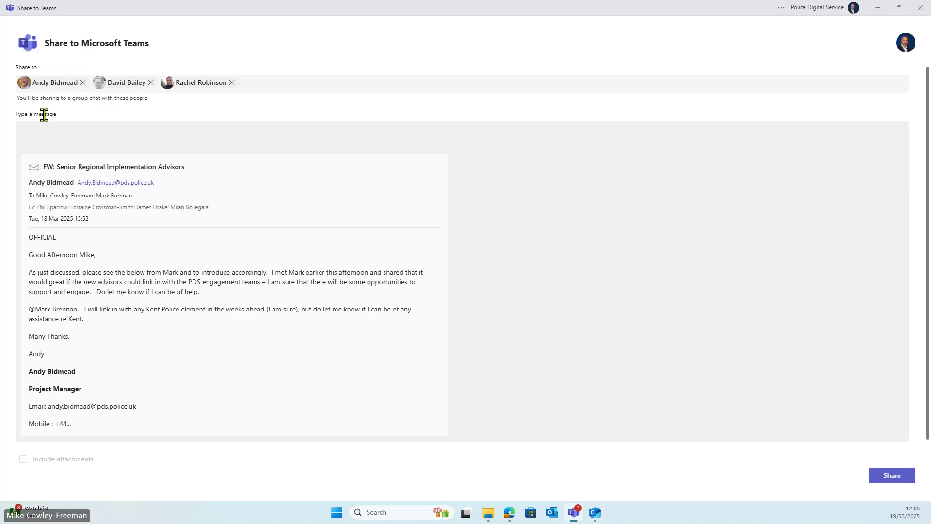
pyautogui.click(893, 477)
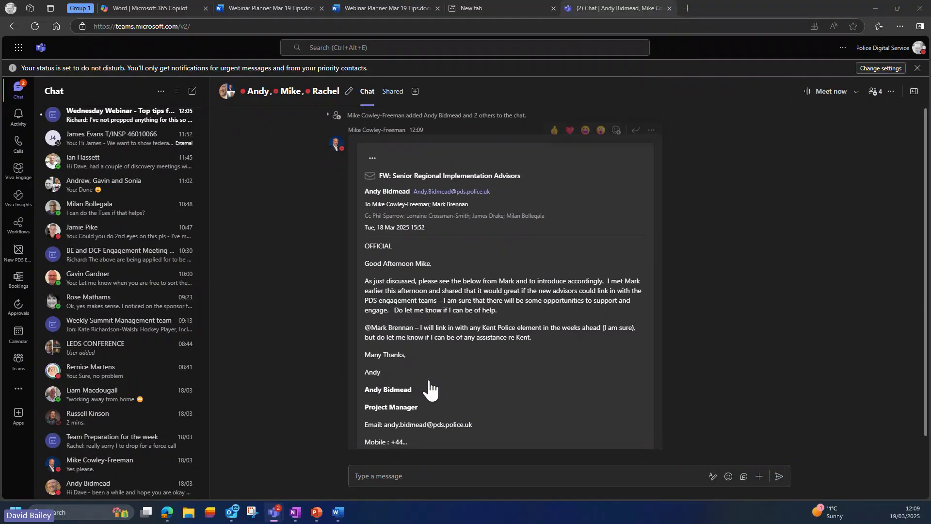
# - Send the message "Discuss" in the group chat containing the shared email
pyautogui.click(388, 476)
pyautogui.write('Dis')
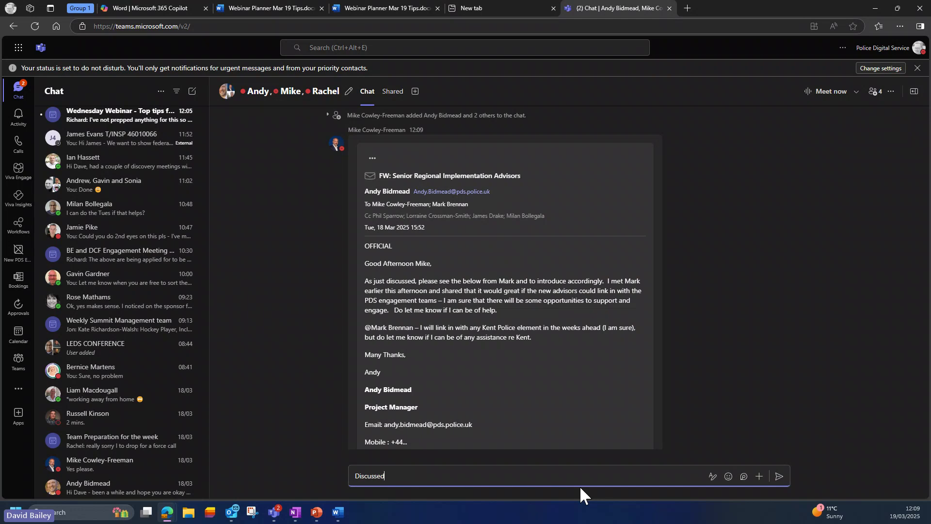
pyautogui.write('cuss')
pyautogui.press('Return')
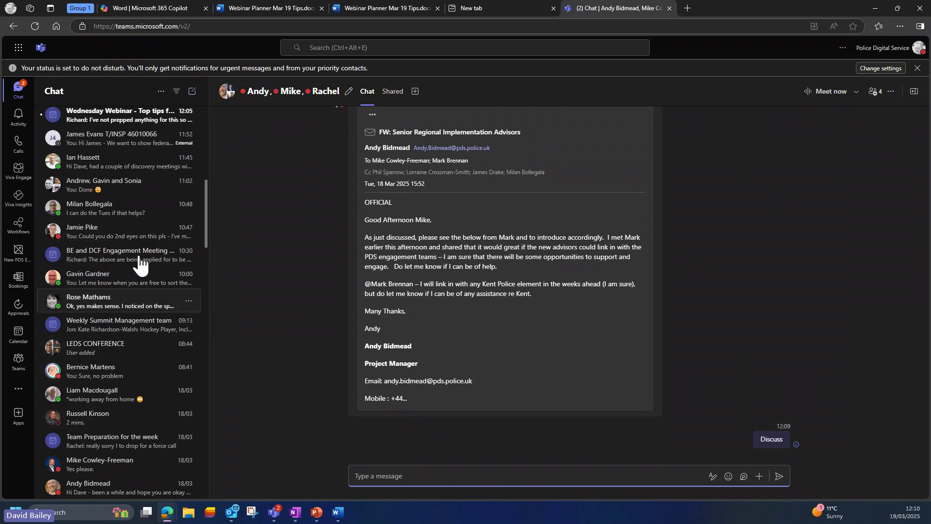
# - Look through the Wednesday Webinar chat and the external contact's chat, and return to the group chat with the shared email
pyautogui.rightClick(137, 114)
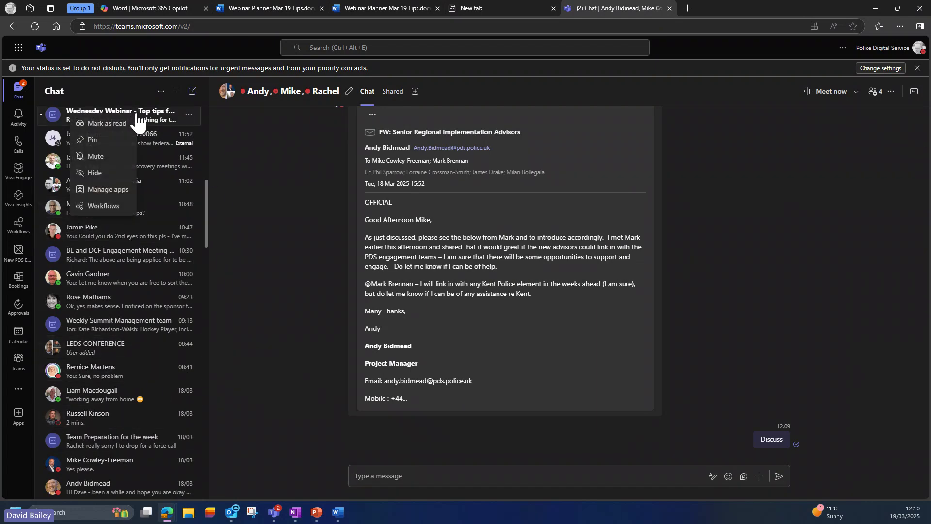
pyautogui.click(244, 127)
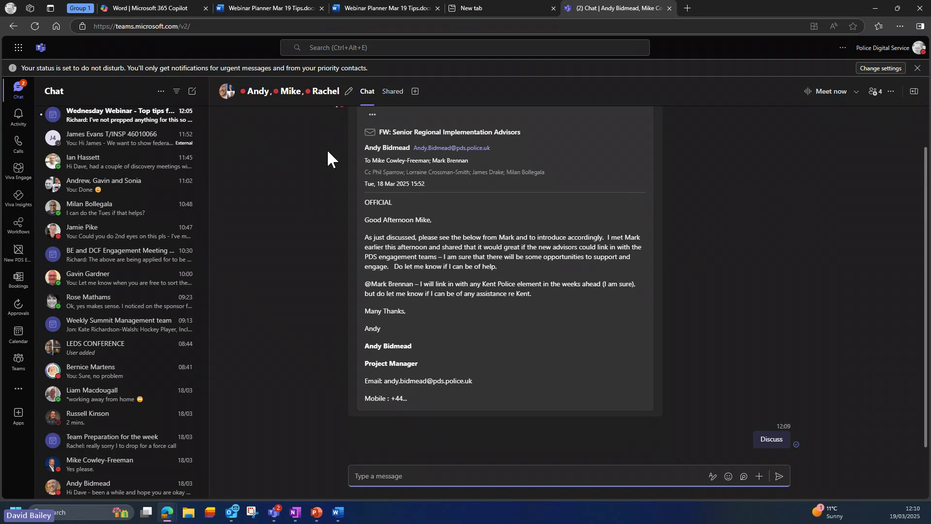
pyautogui.click(151, 113)
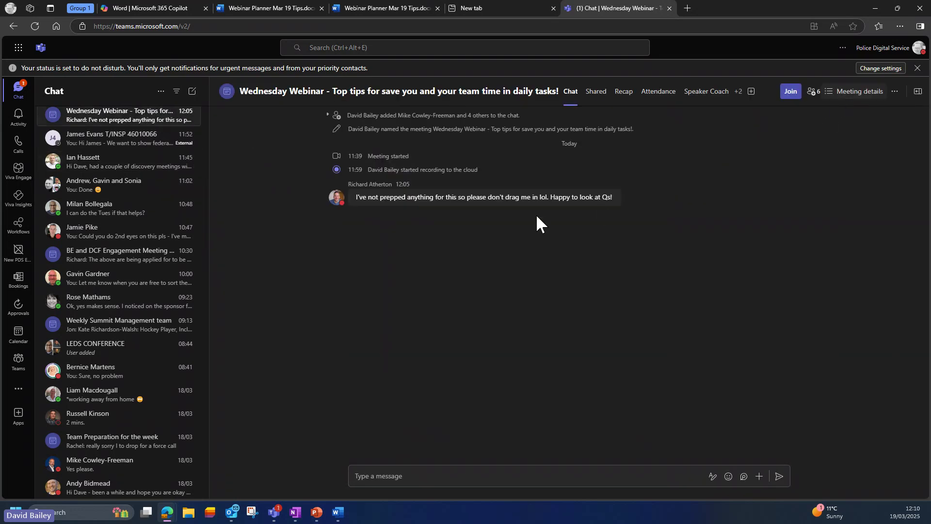
pyautogui.click(131, 117)
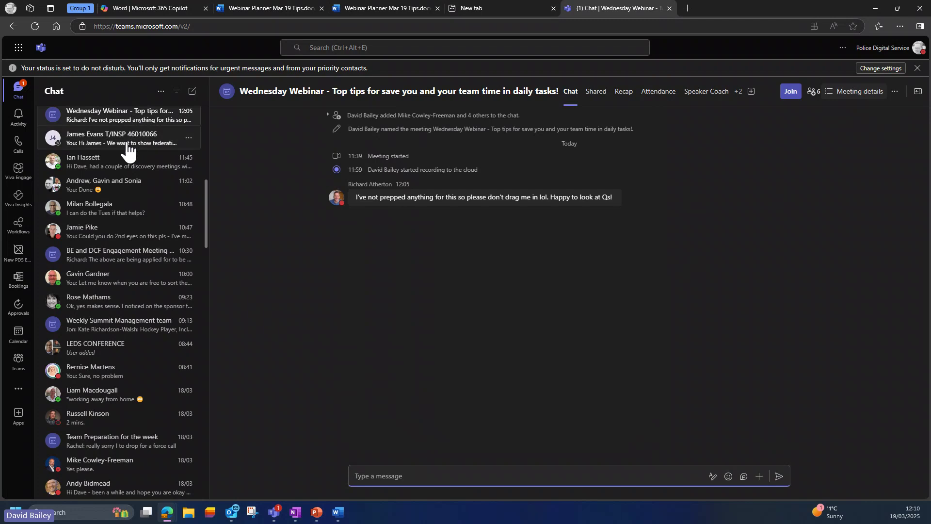
pyautogui.click(127, 141)
pyautogui.scroll(5, 121, 145)
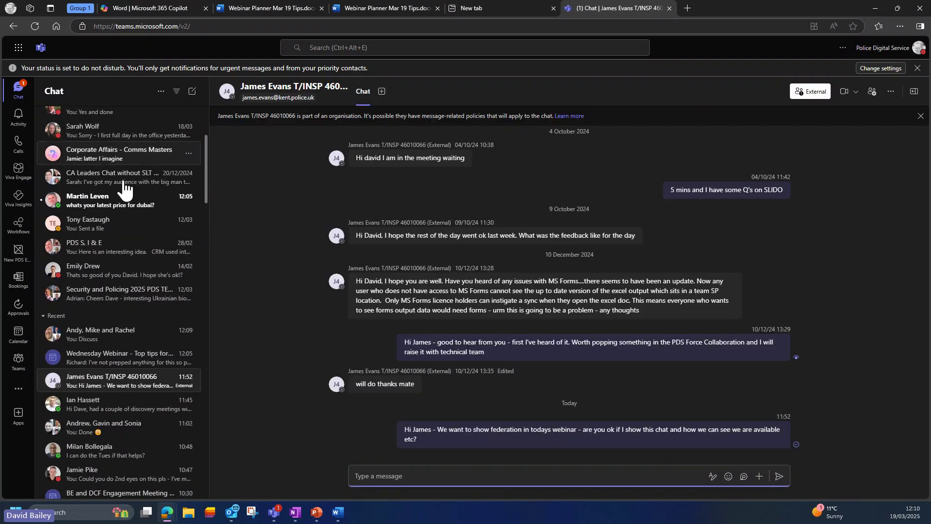
pyautogui.click(124, 340)
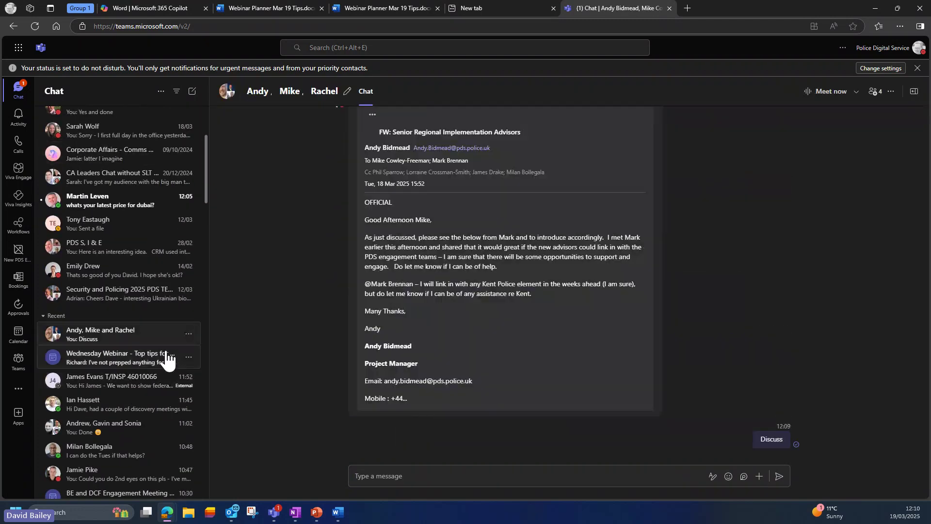
# - Add another colleague to the group chat with all chat history included, and review the conversation
pyautogui.click(869, 96)
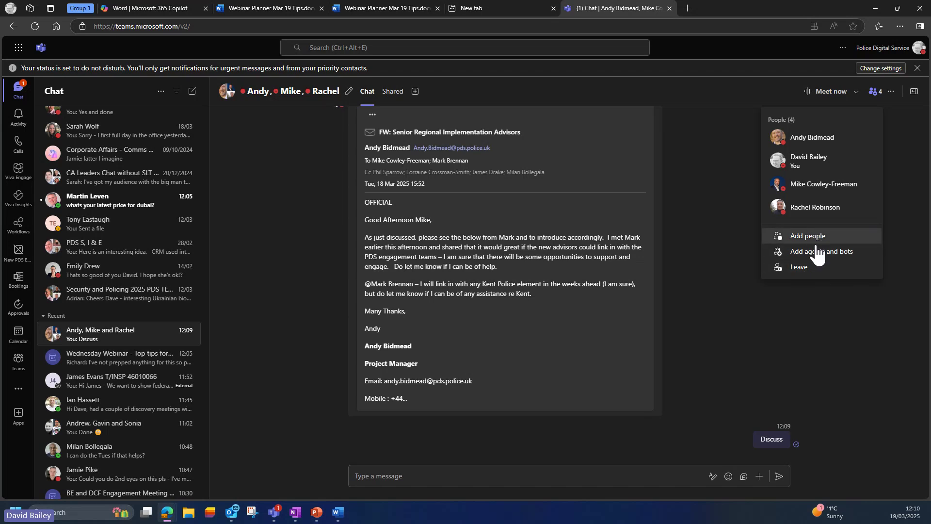
pyautogui.click(814, 237)
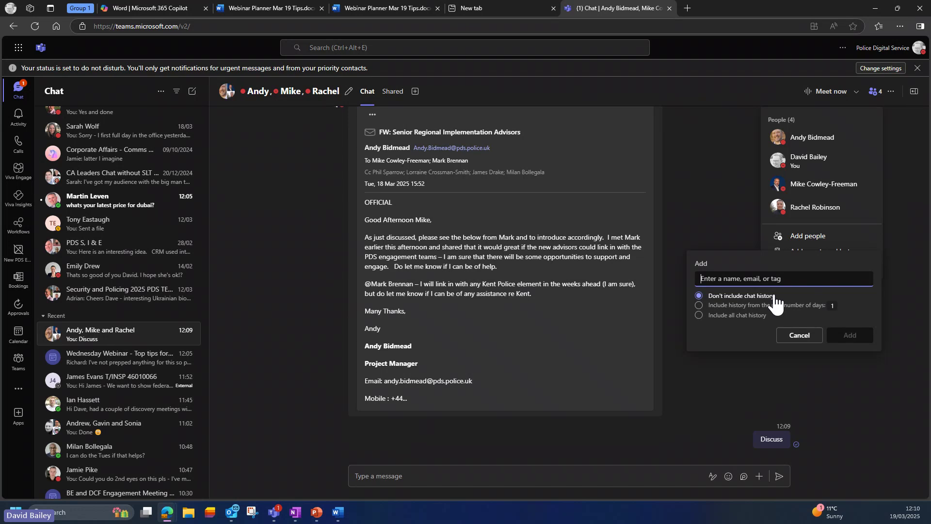
pyautogui.write('rich')
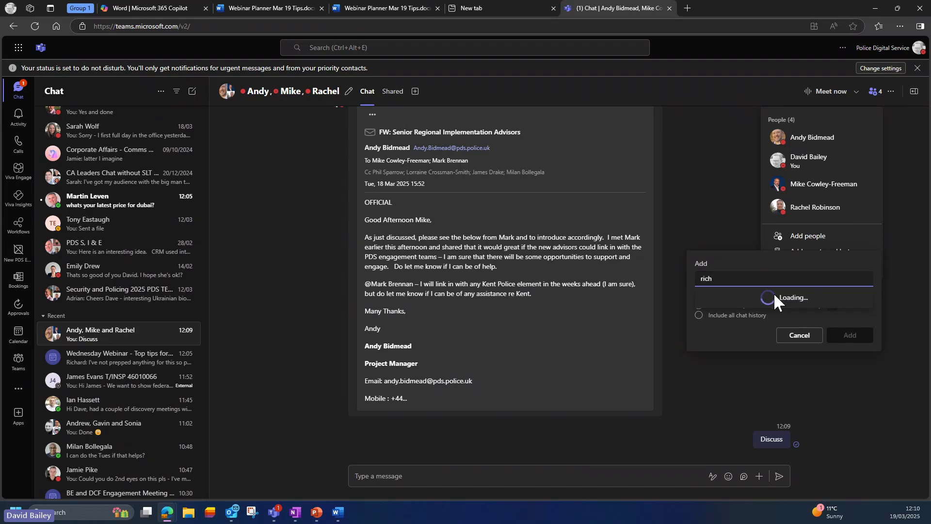
pyautogui.click(758, 304)
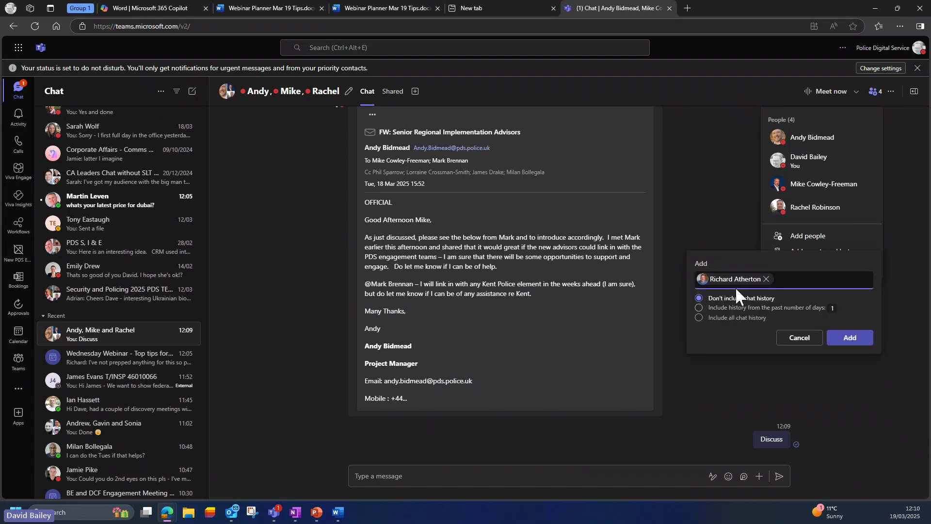
pyautogui.click(739, 319)
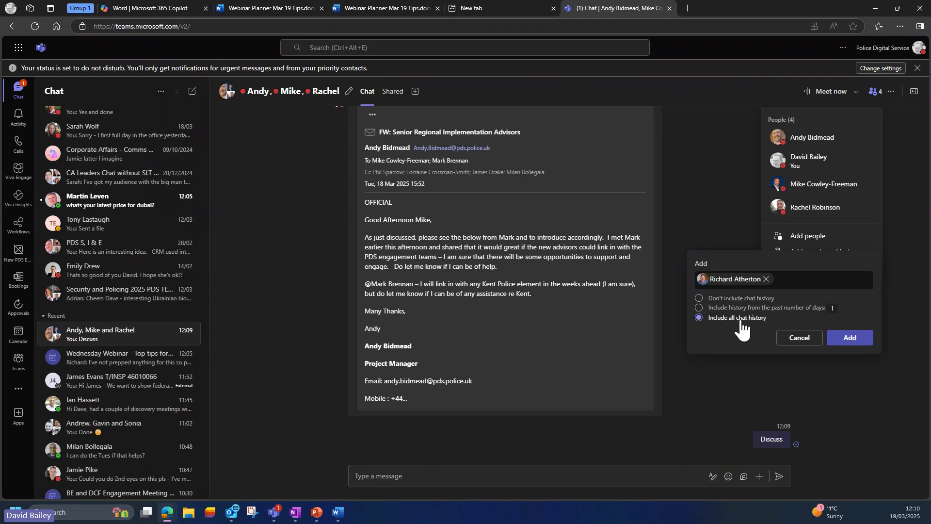
pyautogui.click(857, 342)
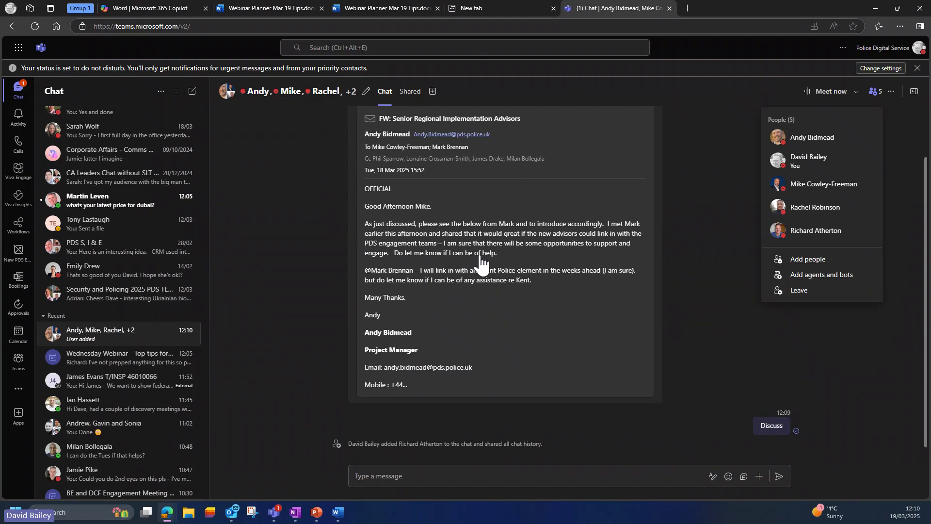
pyautogui.scroll(1, 481, 264)
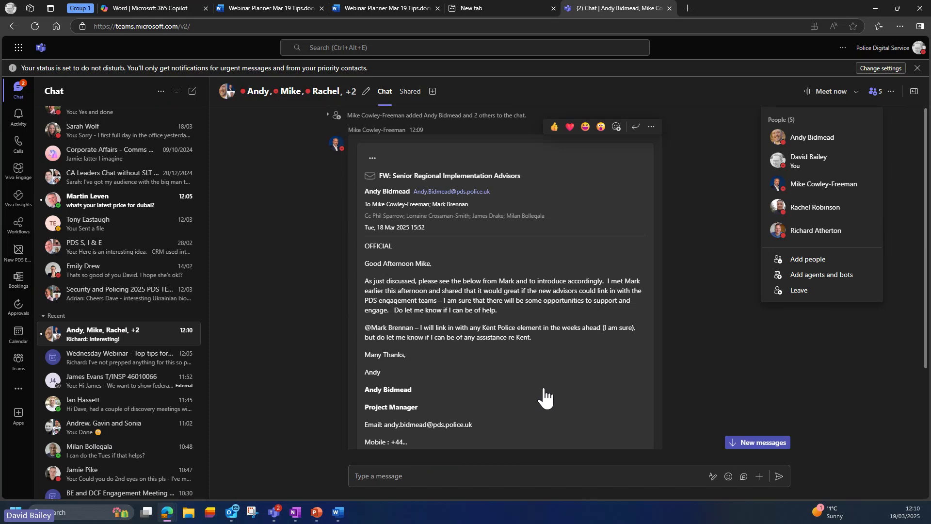
pyautogui.scroll(-3, 633, 204)
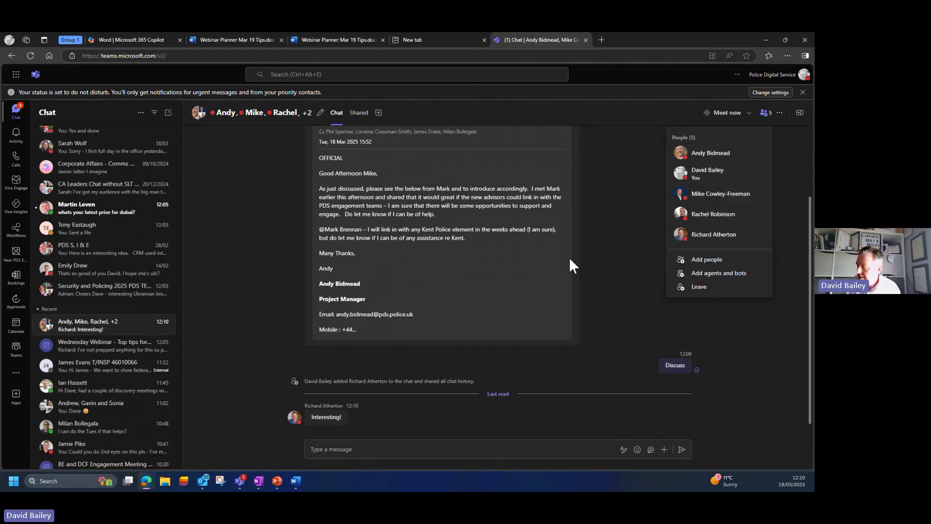
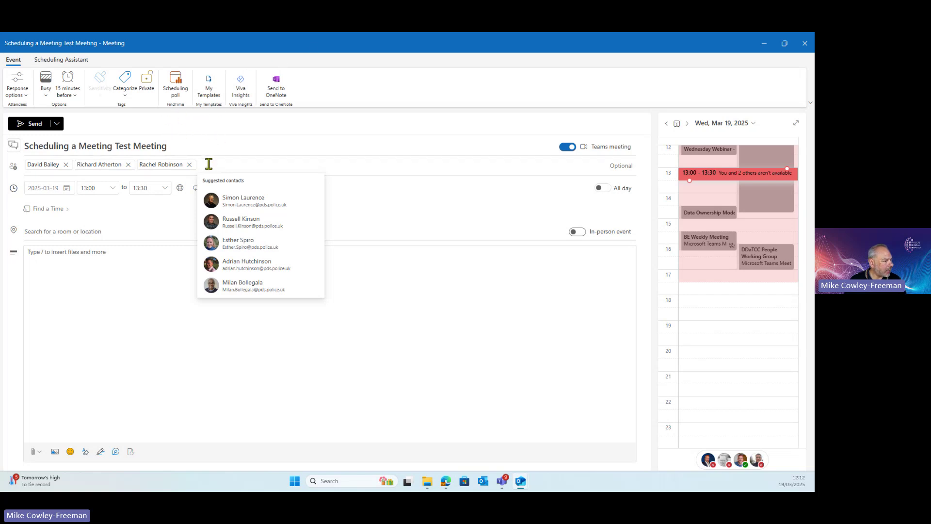
# - Add two more colleagues from the suggested contacts as required attendees of "Scheduling a Meeting Test Meeting"
pyautogui.click(232, 201)
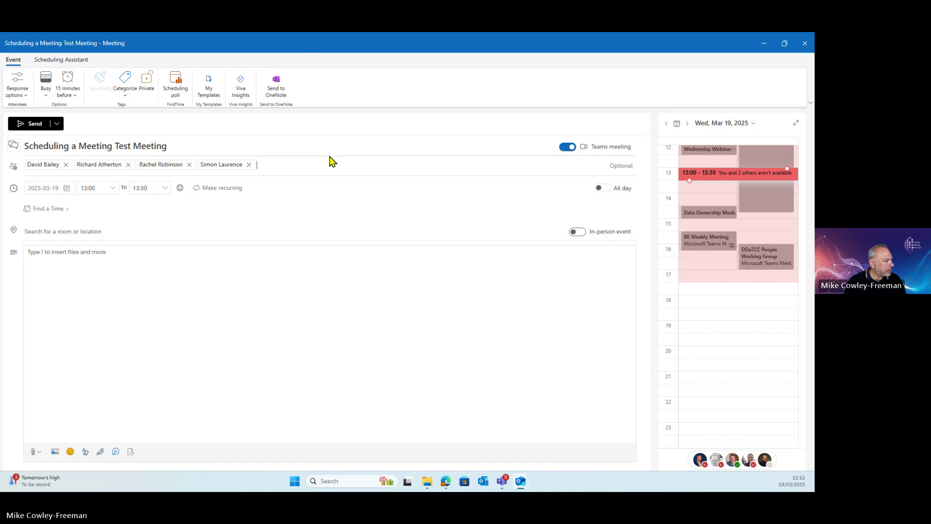
pyautogui.click(272, 170)
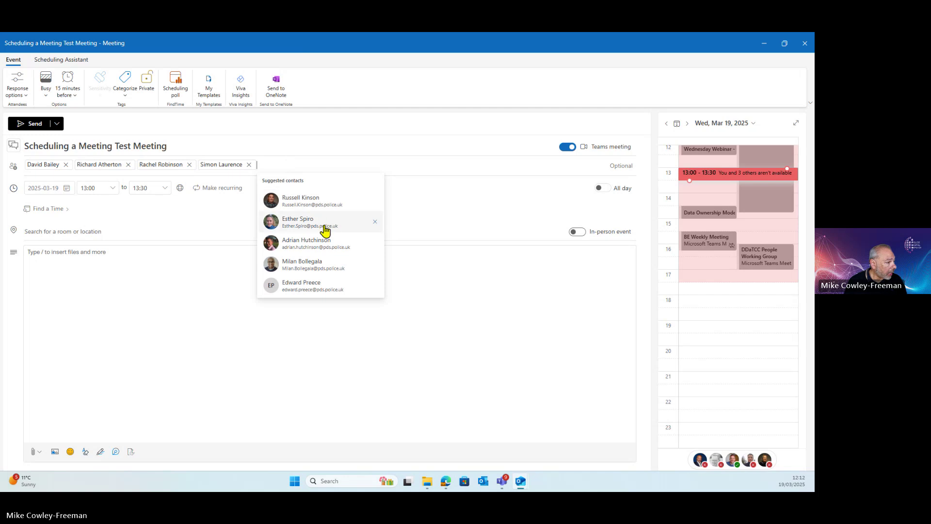
pyautogui.click(296, 250)
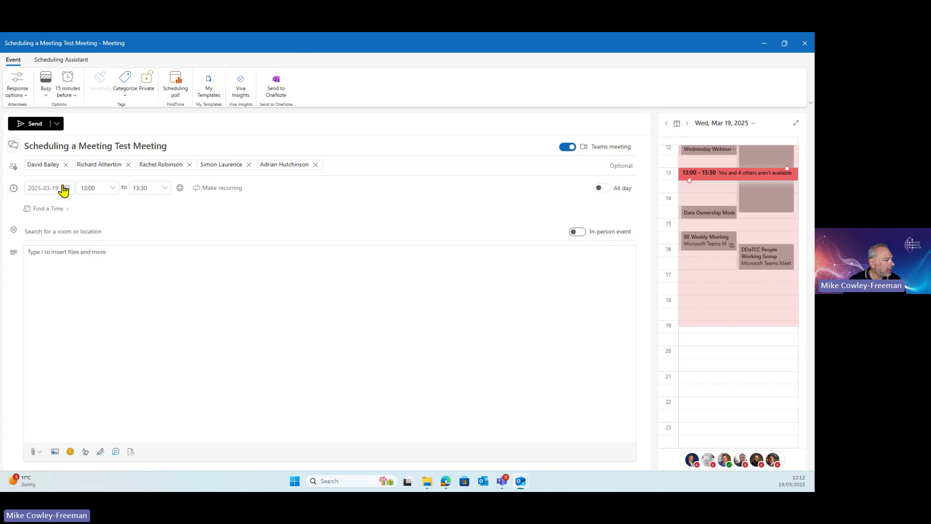
# - Start a scheduling poll, check attendee availability for 03:00 PM, and select 03:00 PM and 01:30 PM as proposed times
pyautogui.click(176, 87)
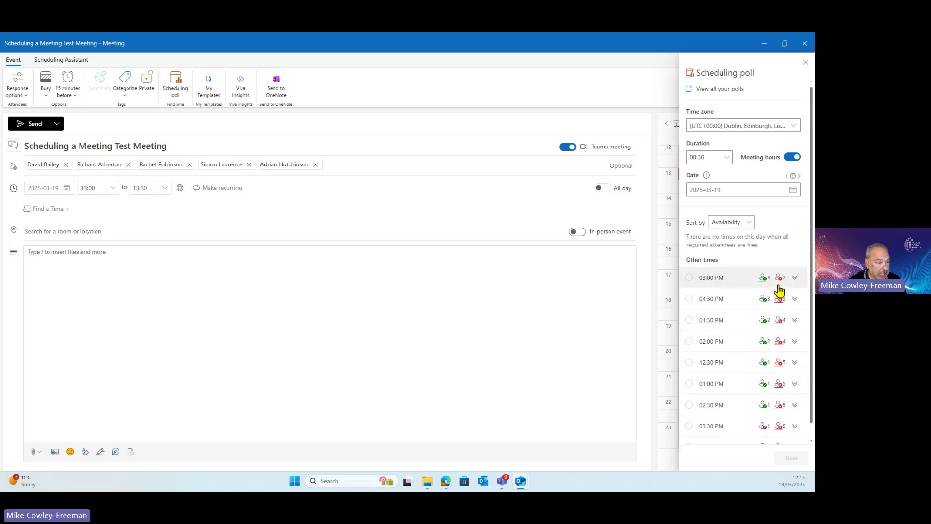
pyautogui.click(795, 278)
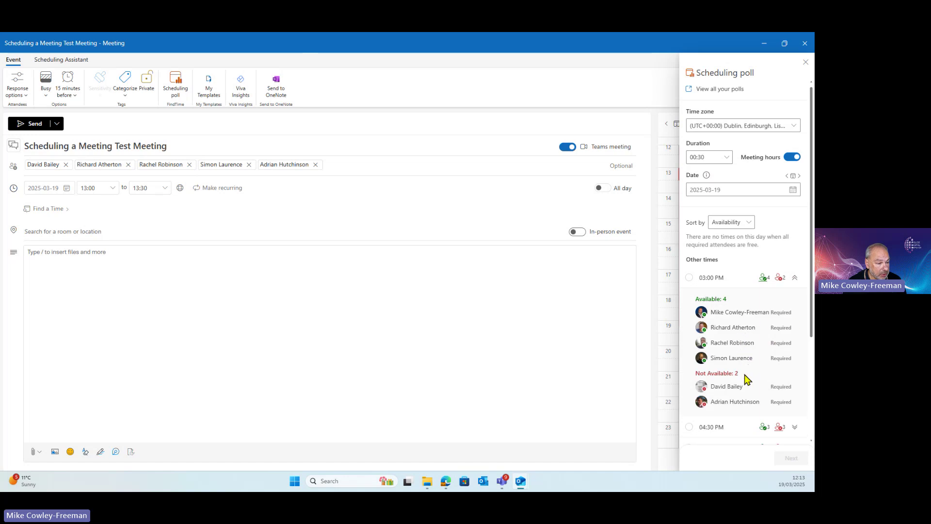
pyautogui.click(795, 287)
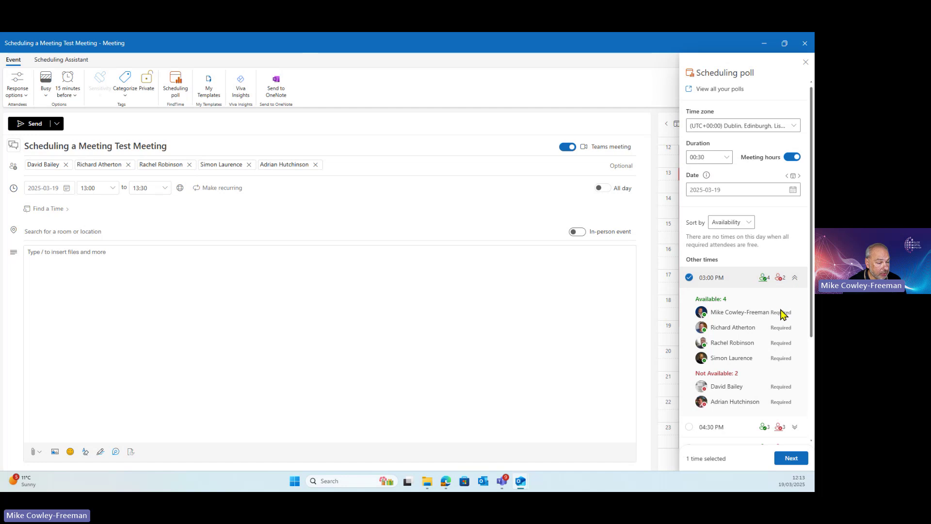
pyautogui.scroll(-3, 814, 290)
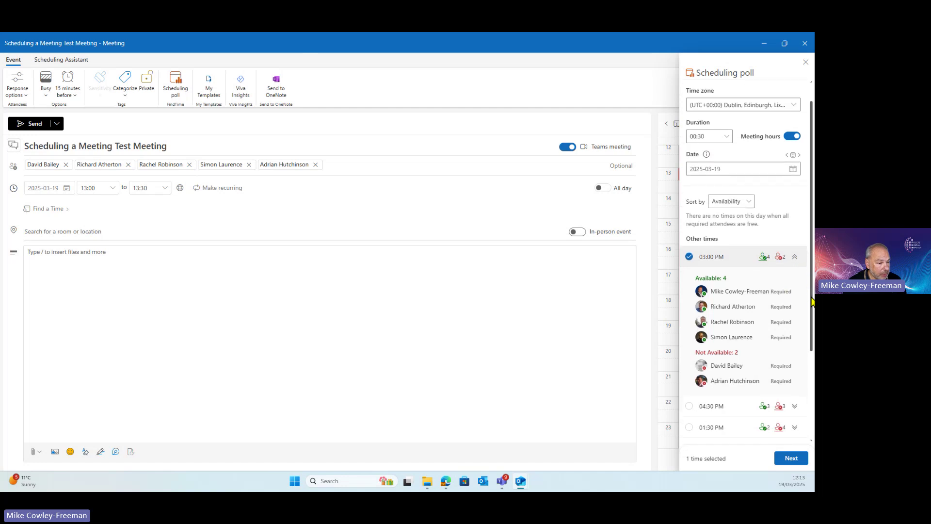
pyautogui.moveTo(812, 367); pyautogui.dragTo(811, 387)
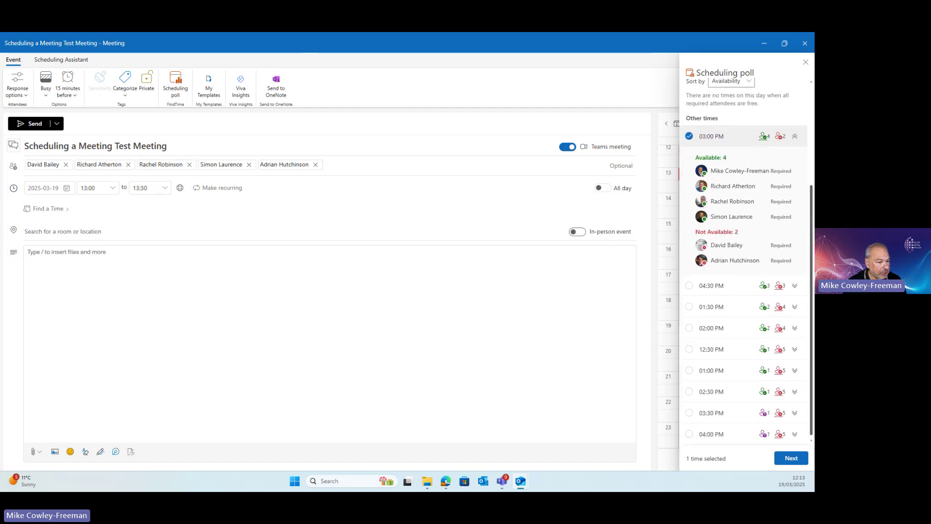
pyautogui.click(689, 307)
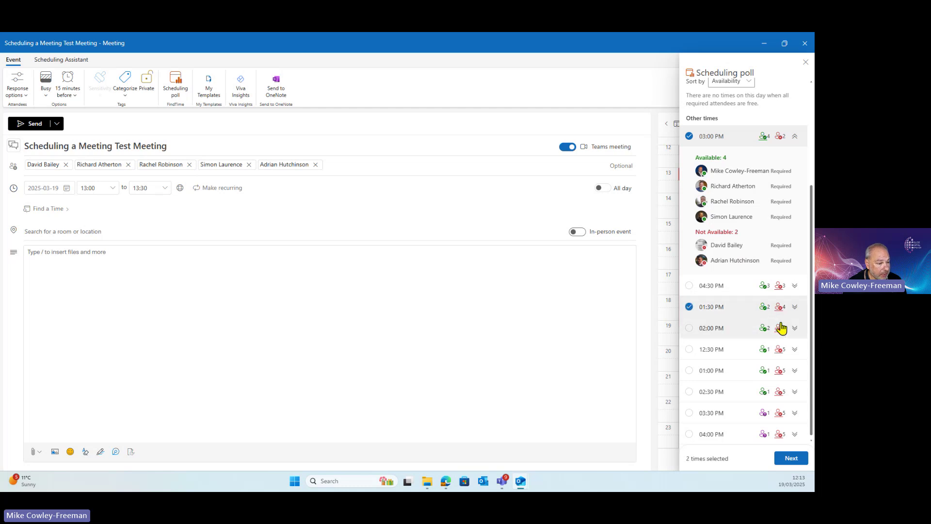
# - Add 12:30 PM and 02:30 PM to the proposed times, create the scheduling poll, and send its email to the attendees
pyautogui.click(690, 351)
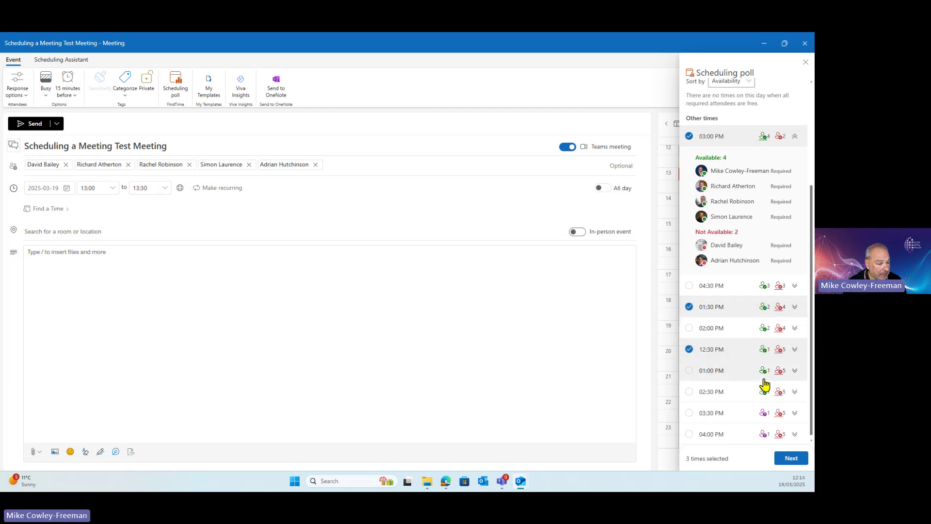
pyautogui.click(691, 393)
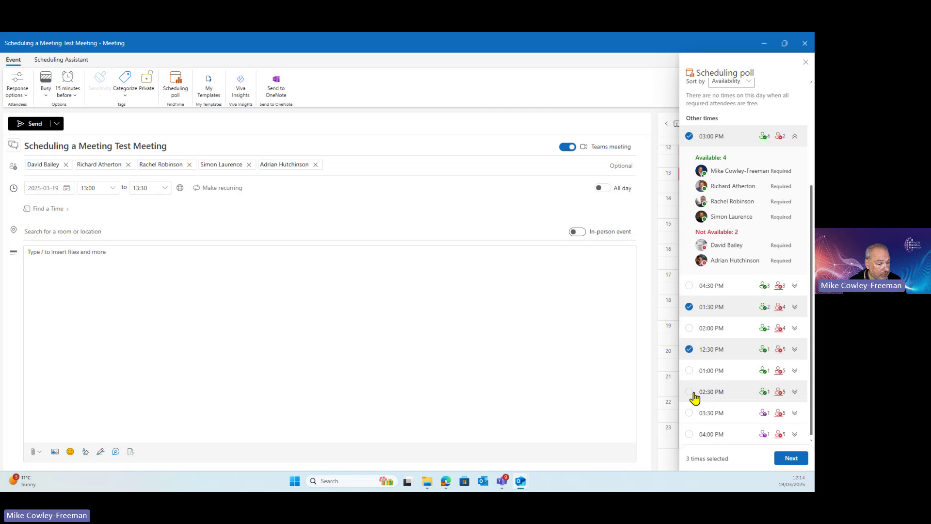
pyautogui.click(786, 457)
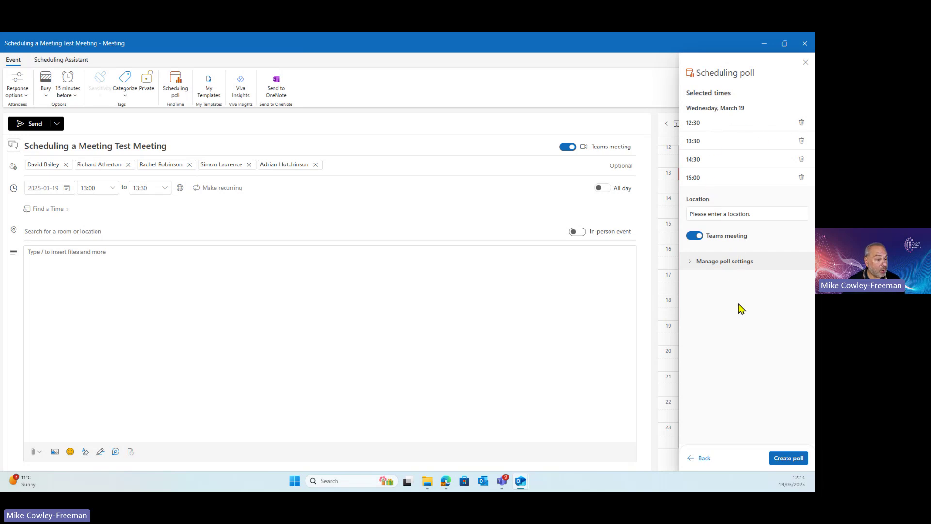
pyautogui.click(788, 458)
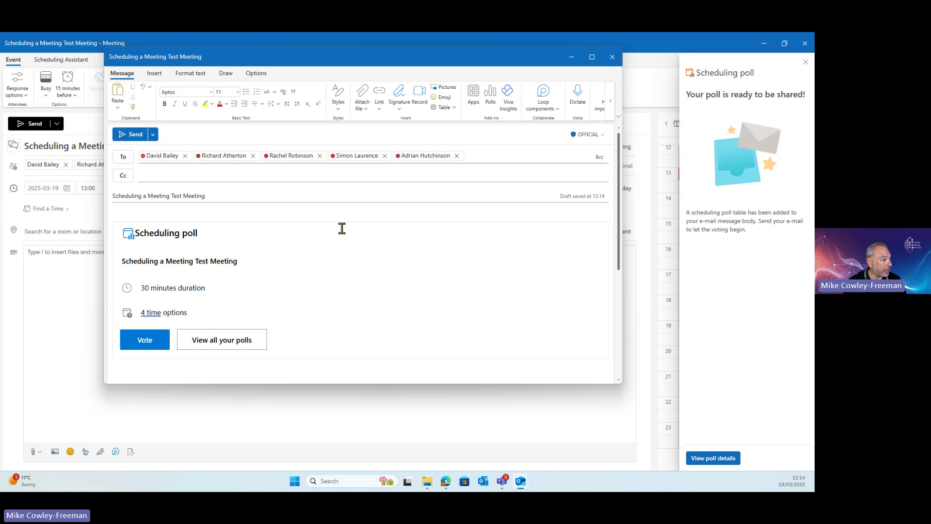
pyautogui.click(133, 137)
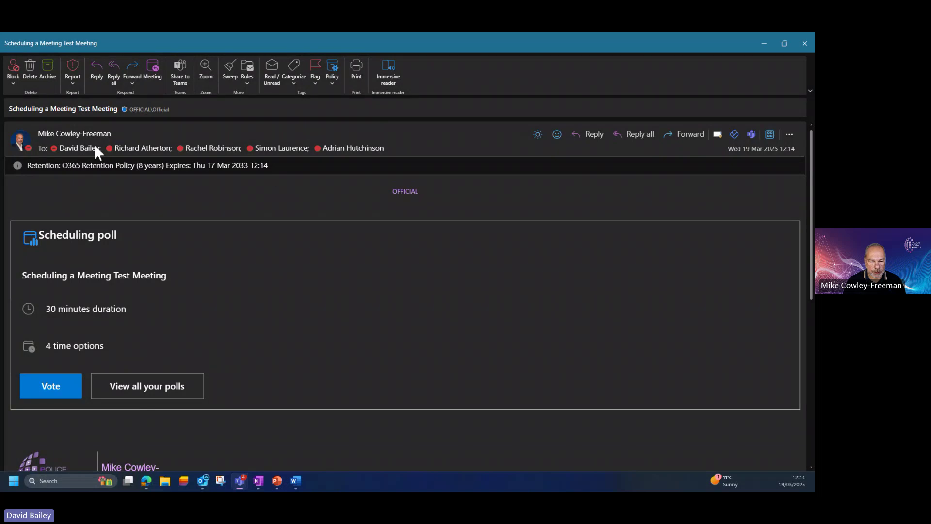
# - Open the poll's voting page from the received email, dismiss the reminders, and choose Prefer for 12:30 PM, No for 1:30 PM and Prefer for 3:00 PM
pyautogui.click(51, 386)
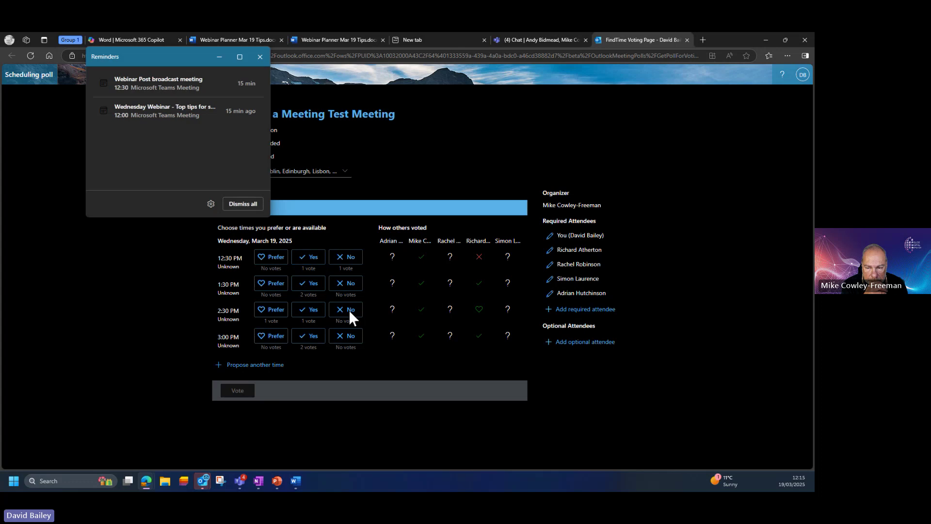
pyautogui.click(243, 204)
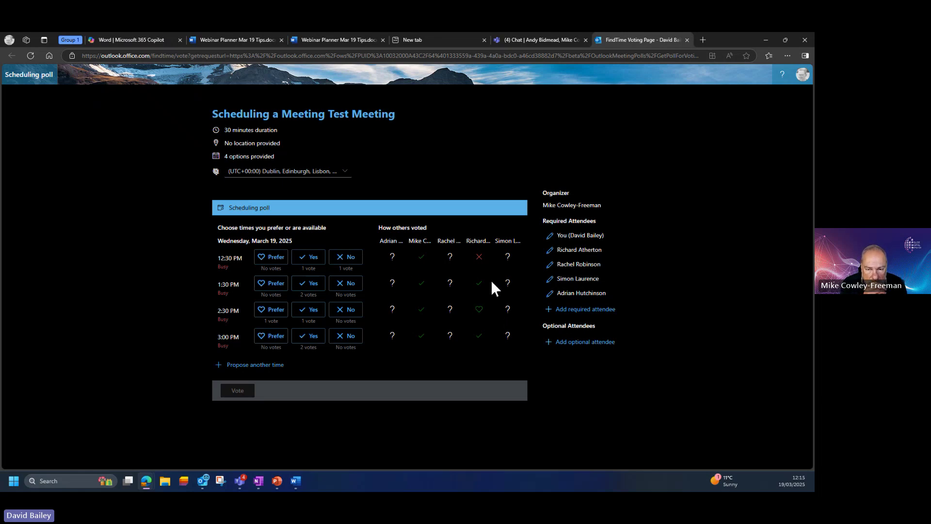
pyautogui.click(272, 262)
pyautogui.click(350, 286)
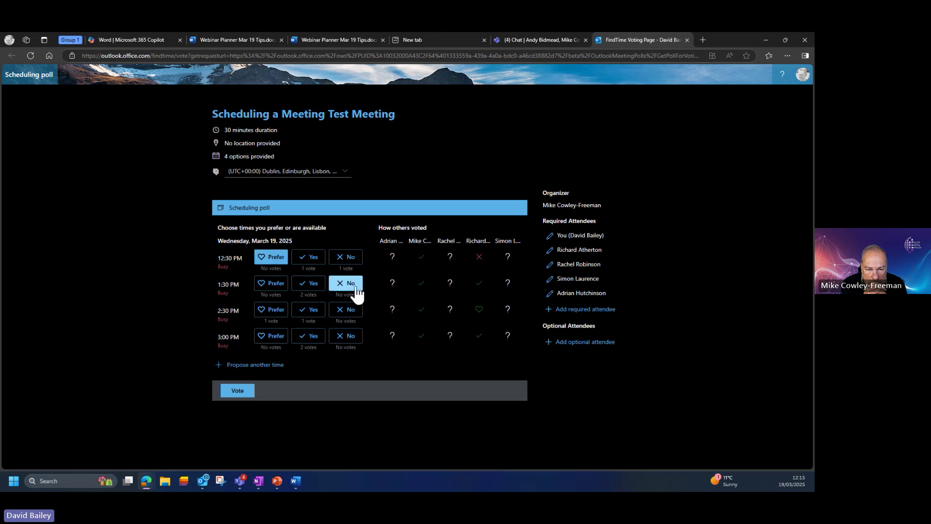
pyautogui.click(270, 339)
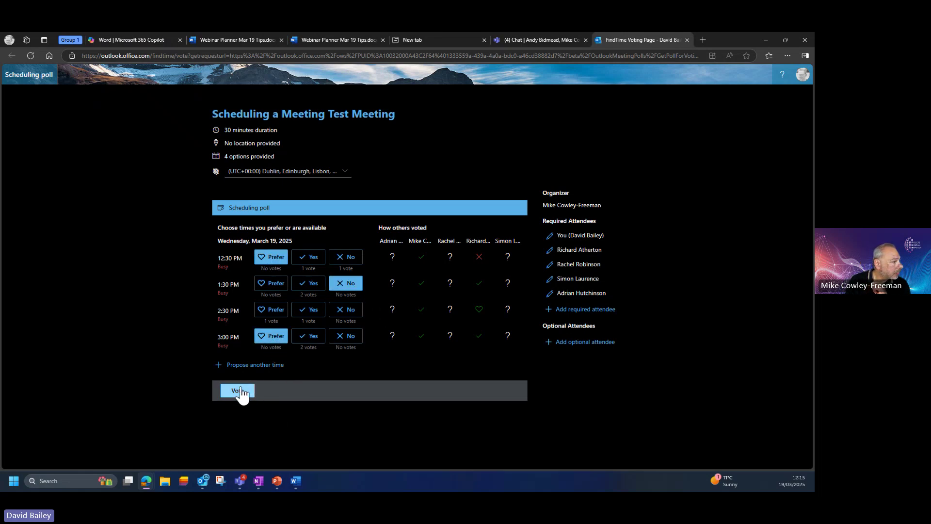
# - Change the last listed required attendee to optional in the poll and submit the votes
pyautogui.click(550, 294)
pyautogui.click(320, 288)
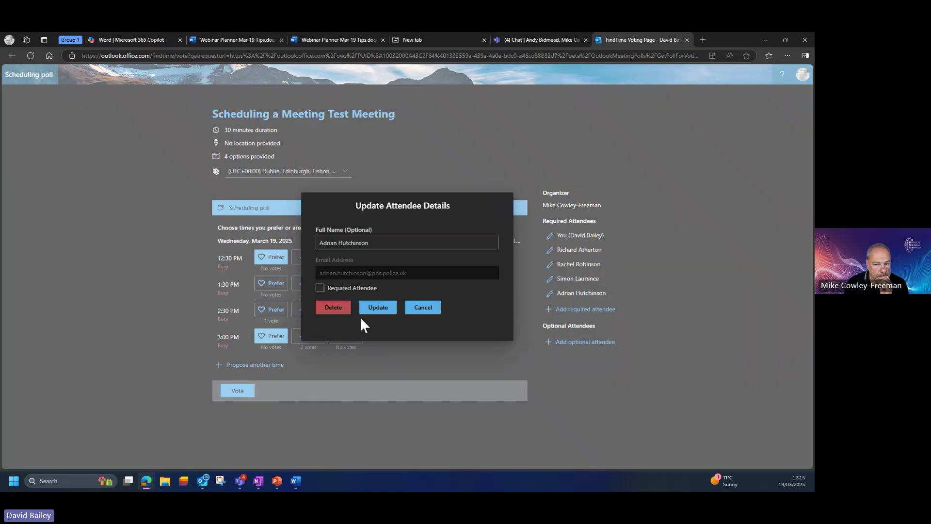
pyautogui.click(378, 310)
pyautogui.click(457, 227)
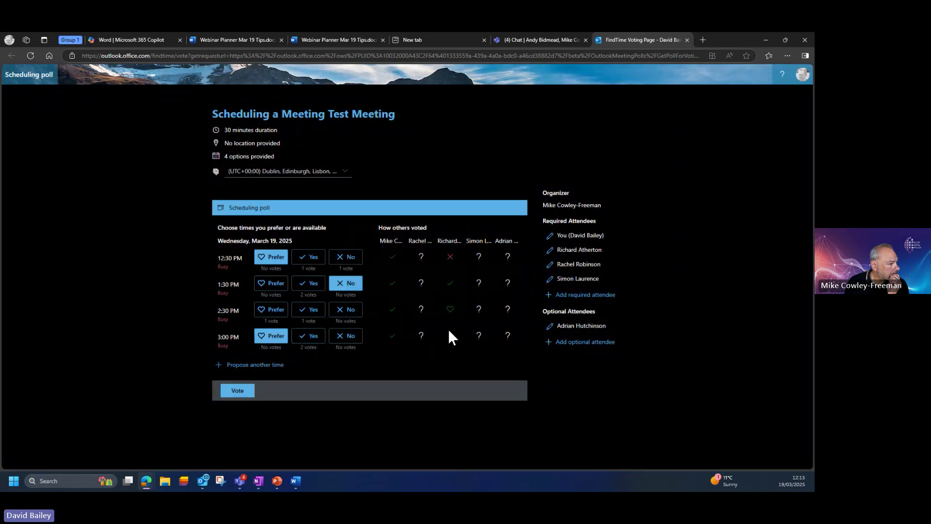
pyautogui.click(238, 393)
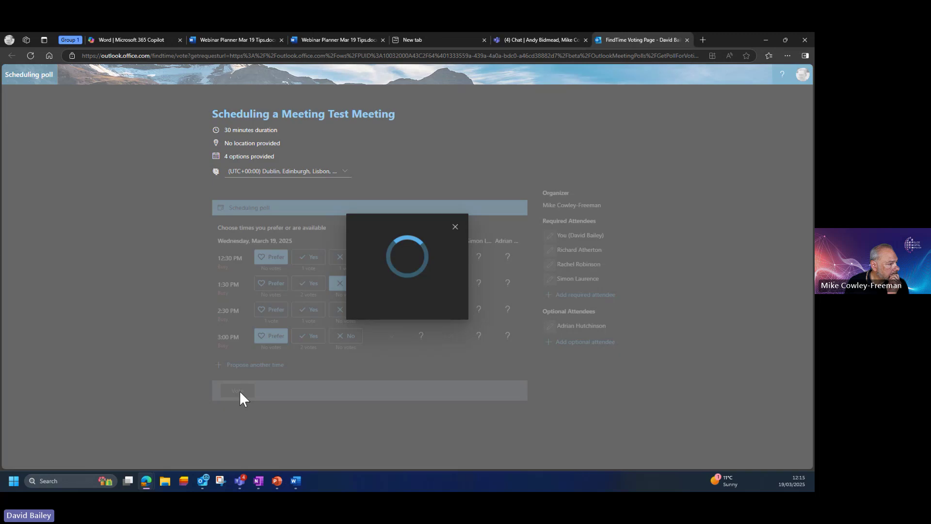
pyautogui.click(455, 228)
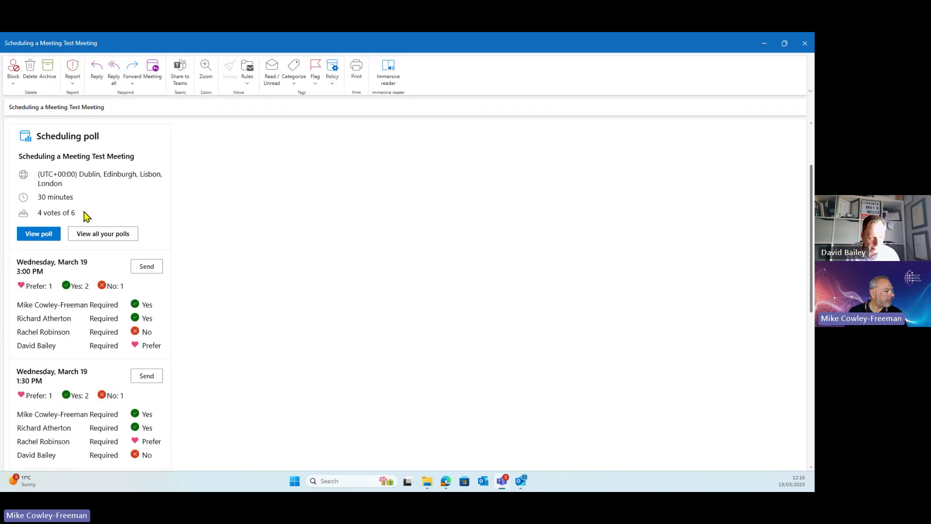
# - Review the attendees' votes for each proposed time in the scheduling poll results email
pyautogui.scroll(-1, 249, 320)
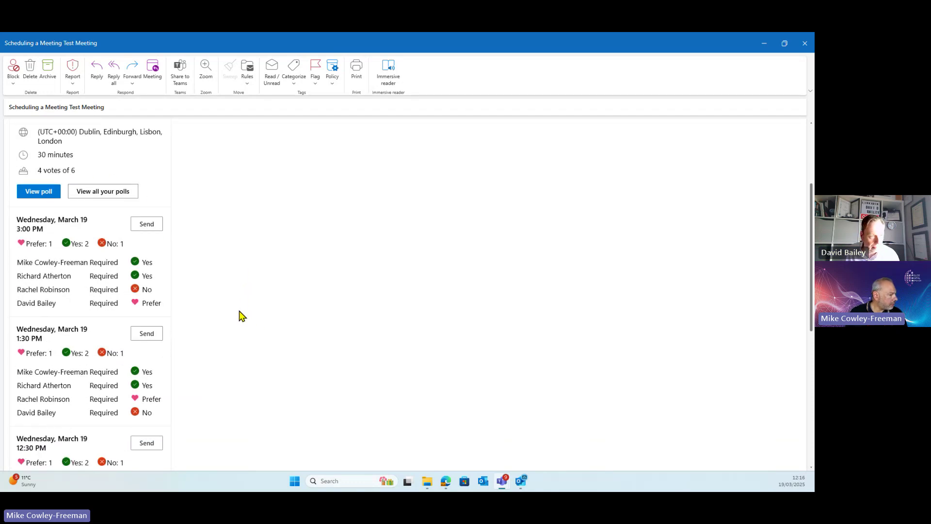
pyautogui.scroll(-1, 214, 302)
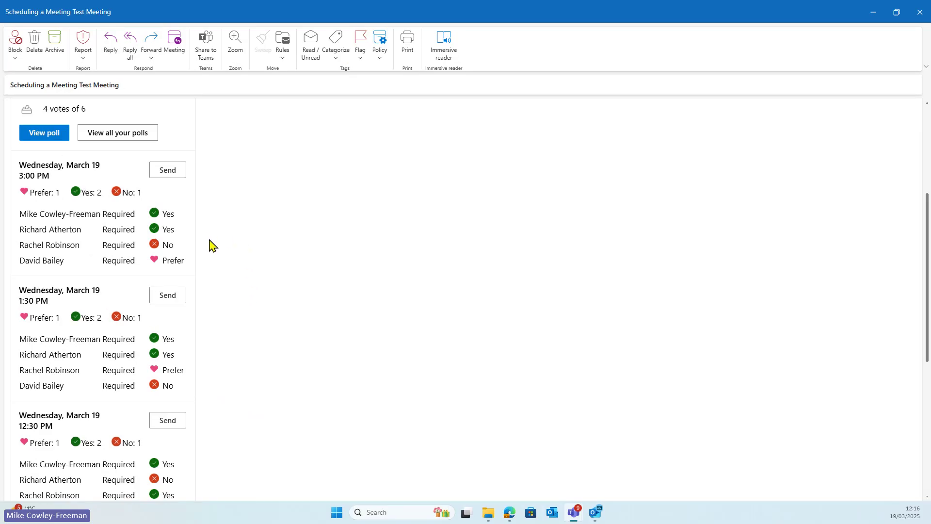
pyautogui.scroll(-1, 212, 260)
pyautogui.scroll(-3, 234, 260)
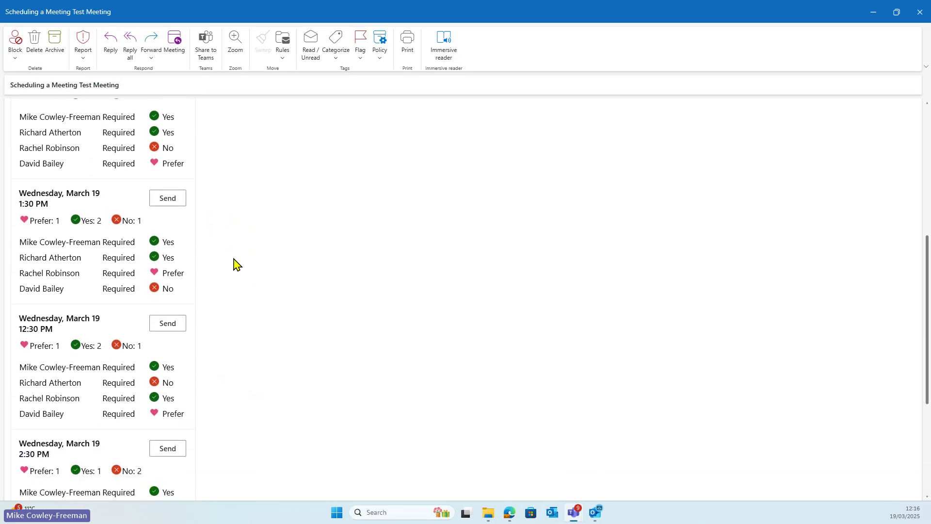
pyautogui.scroll(1, 235, 258)
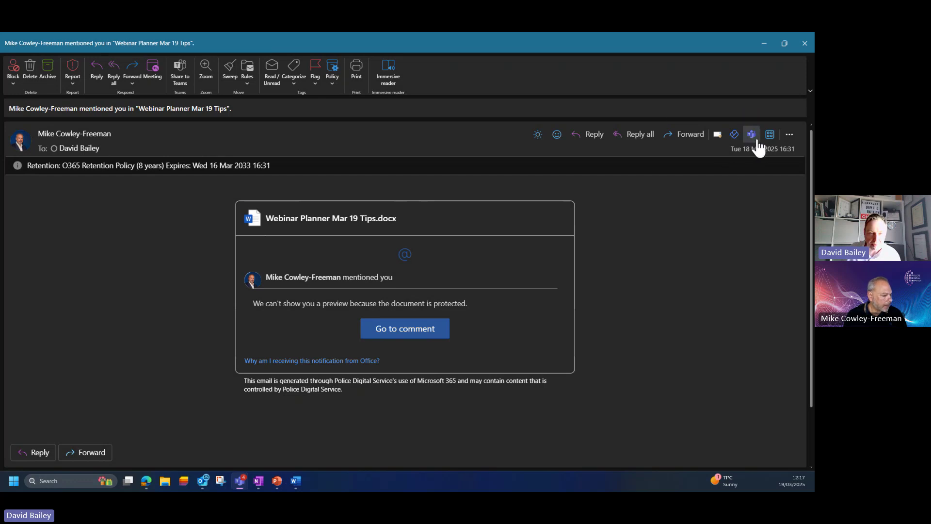
# - Reply to all by meeting from the "Webinar Planner Mar 19 Tips" mention email
pyautogui.click(789, 136)
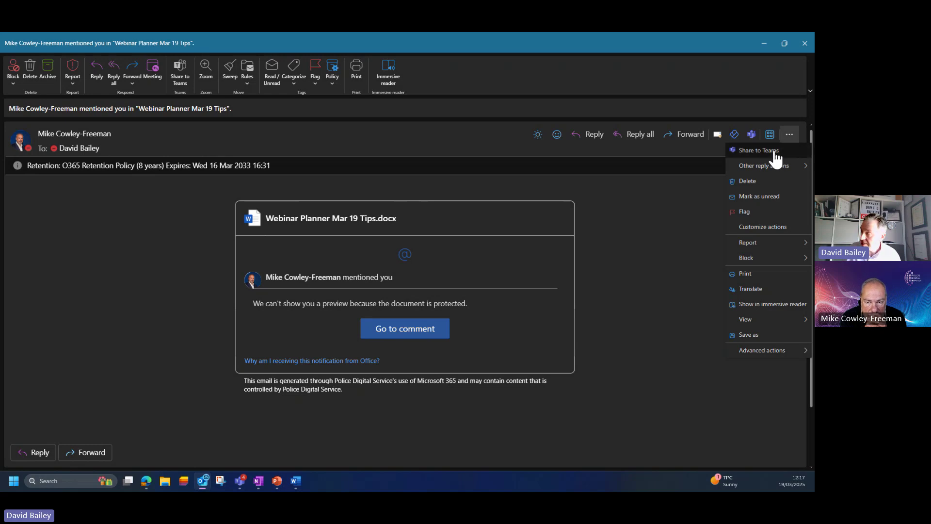
pyautogui.moveTo(782, 174)
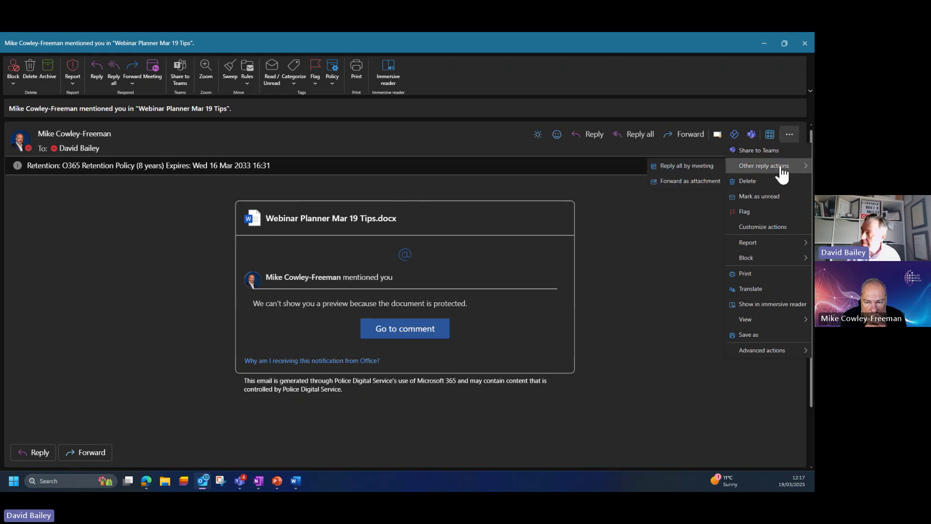
pyautogui.click(691, 168)
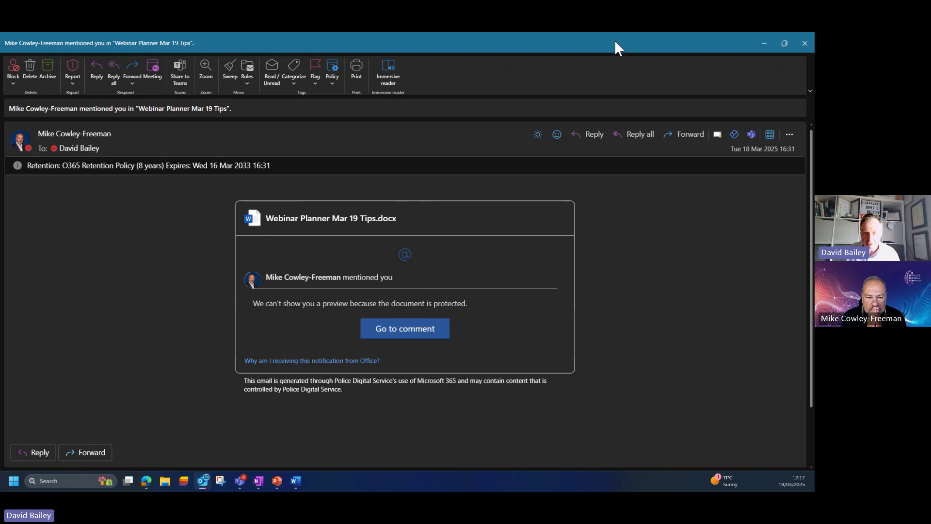
pyautogui.click(788, 138)
pyautogui.moveTo(765, 175)
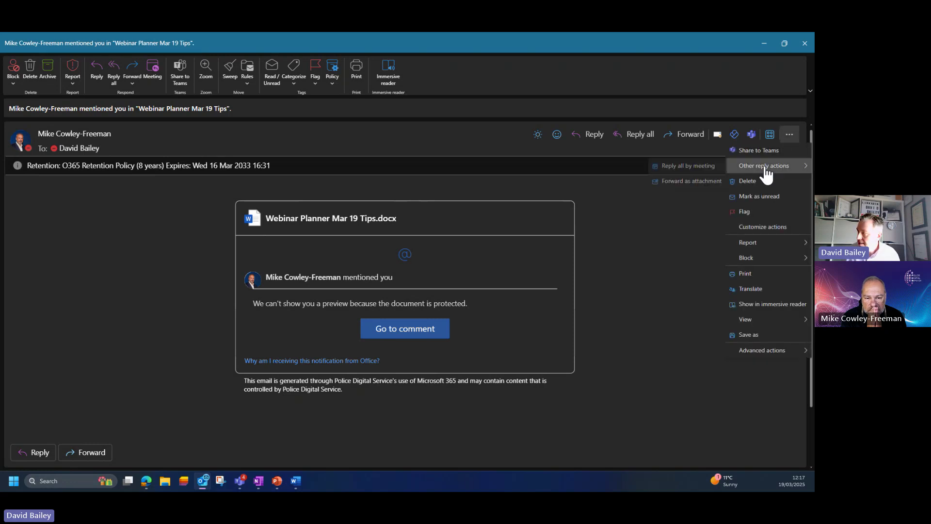
pyautogui.click(689, 169)
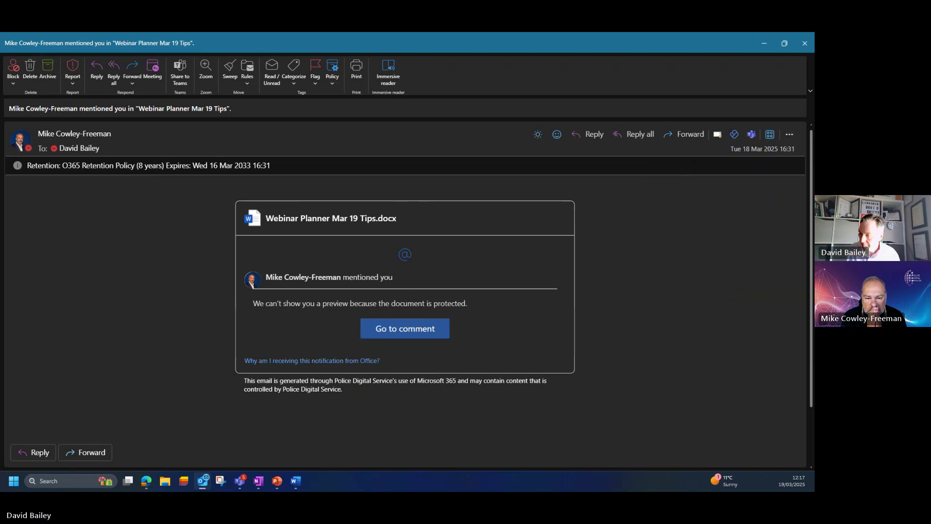
pyautogui.moveTo(206, 486)
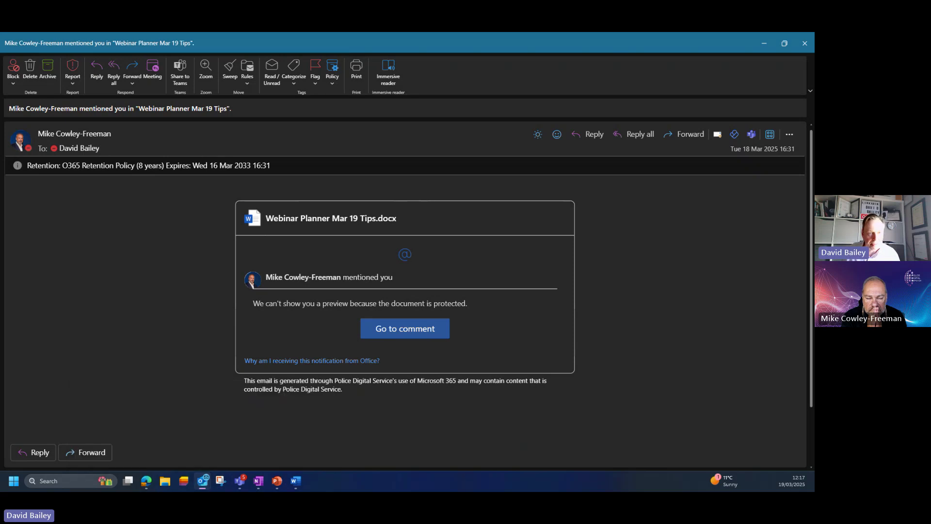
pyautogui.click(790, 134)
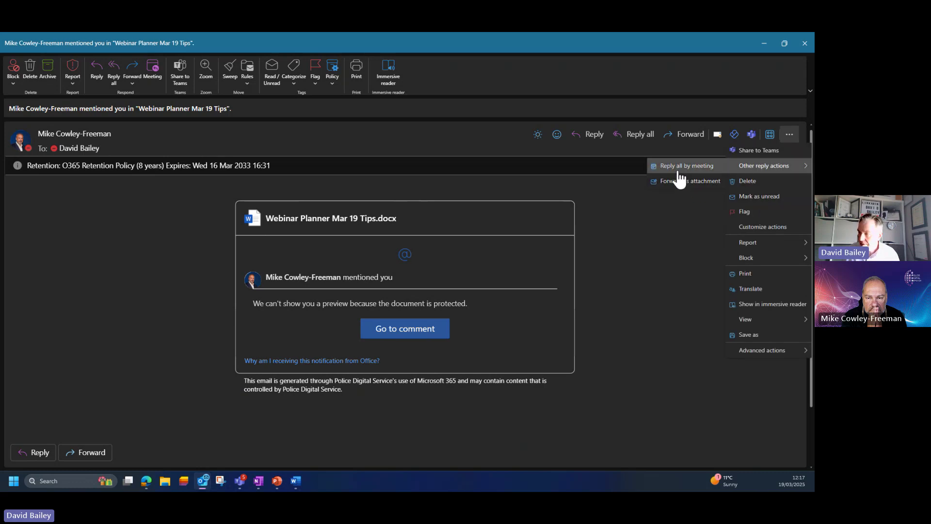
pyautogui.click(679, 175)
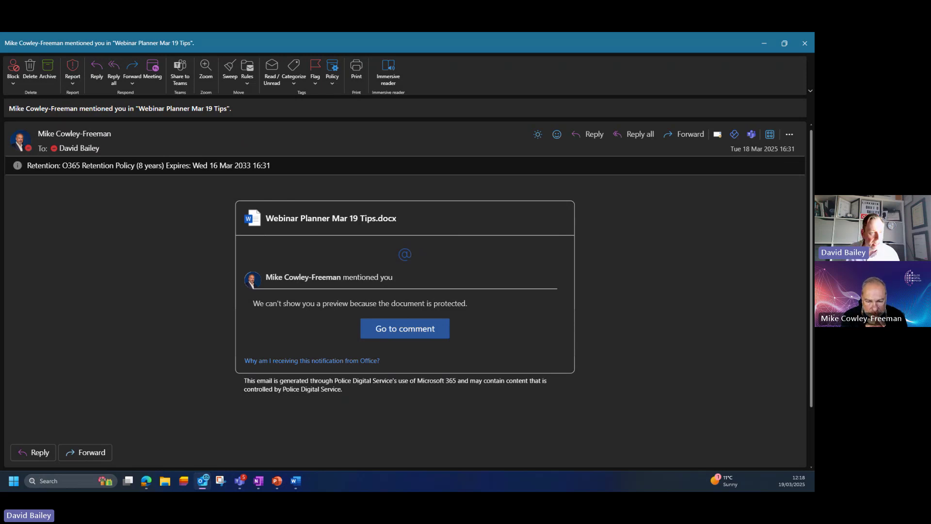
# - Dismiss the automatic reply notice on the PALS v3 workshop meeting and check the calendar day by day through Mon, Mar 24 for free slots
pyautogui.moveTo(97, 194); pyautogui.dragTo(254, 66)
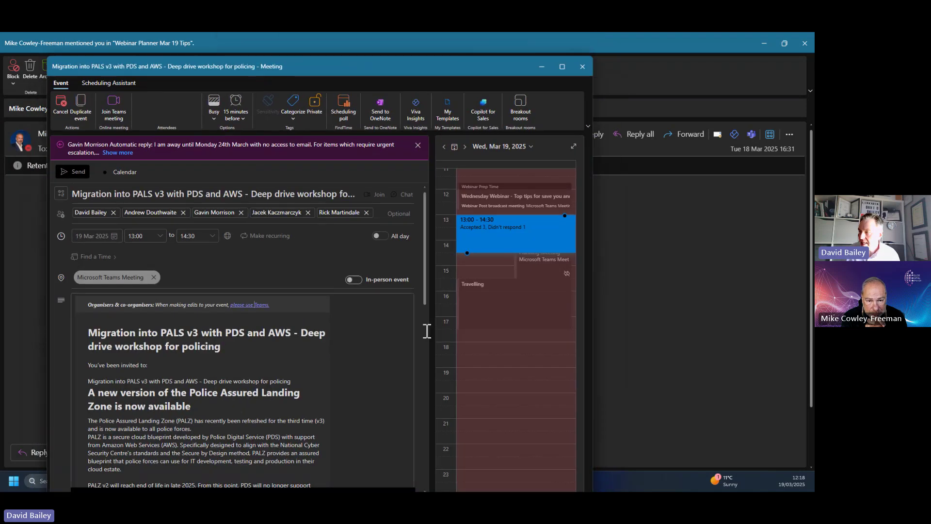
pyautogui.click(417, 145)
pyautogui.scroll(3, 519, 289)
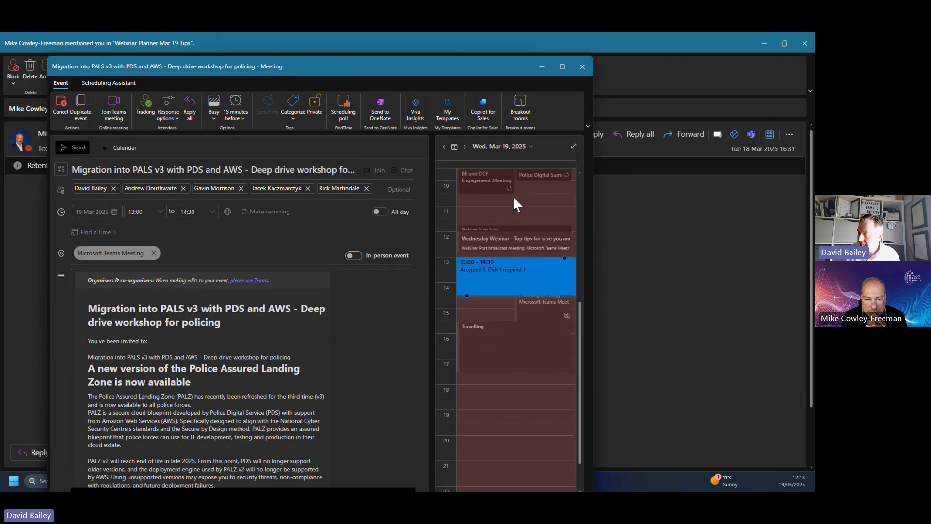
pyautogui.click(465, 147)
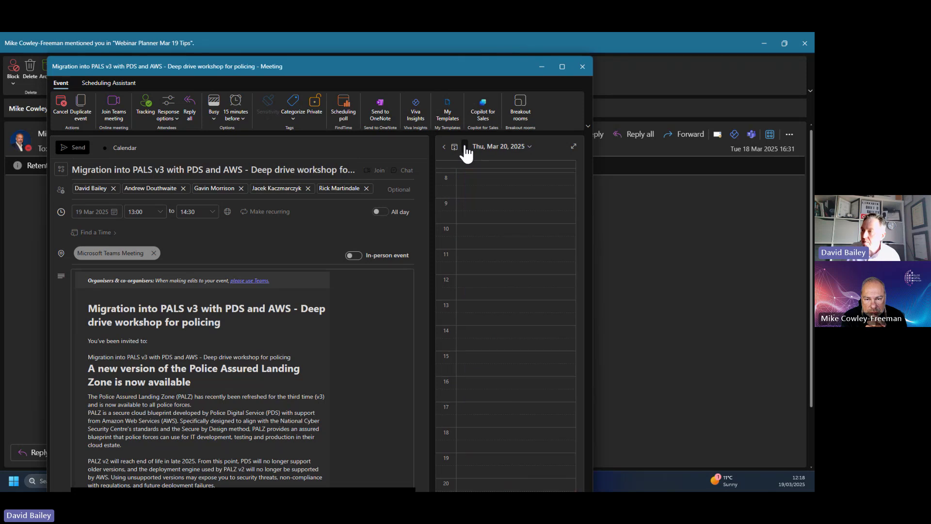
pyautogui.click(465, 147)
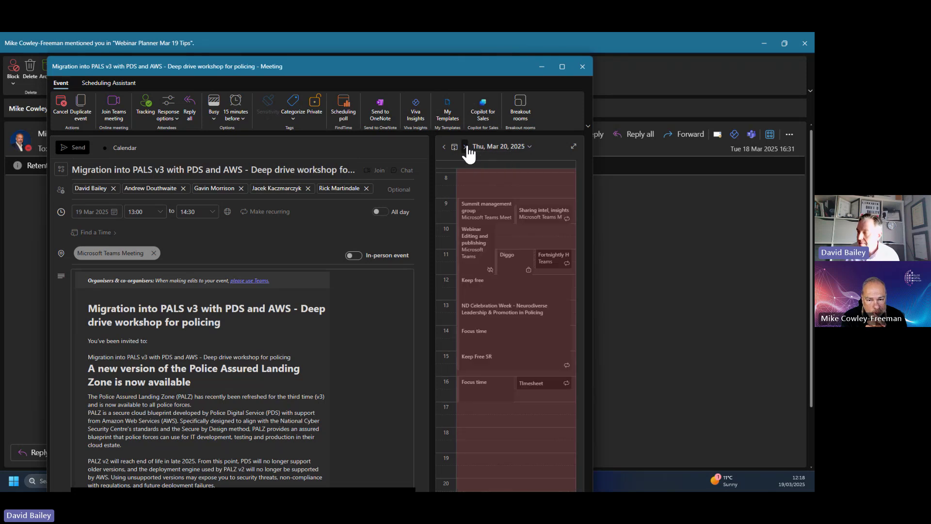
pyautogui.click(465, 147)
pyautogui.click(465, 147)
pyautogui.click(466, 147)
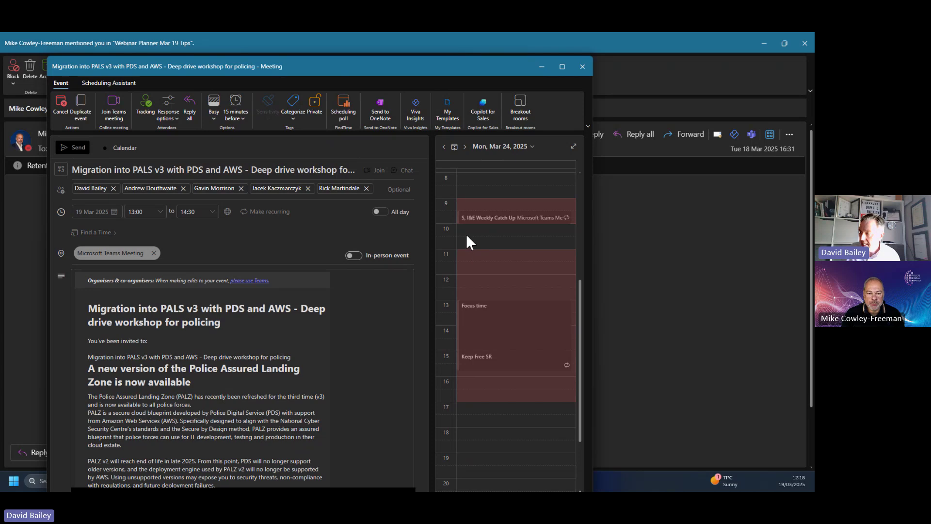
pyautogui.doubleClick(468, 247)
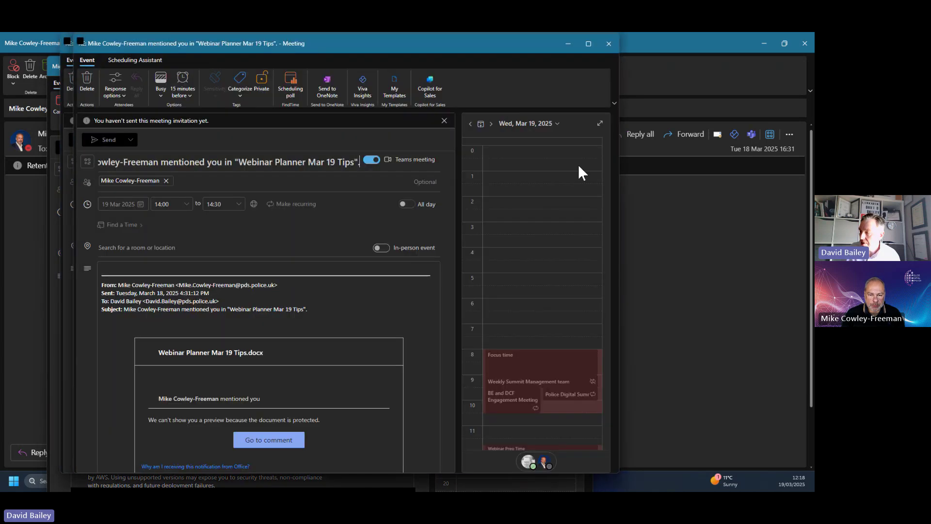
pyautogui.doubleClick(578, 164)
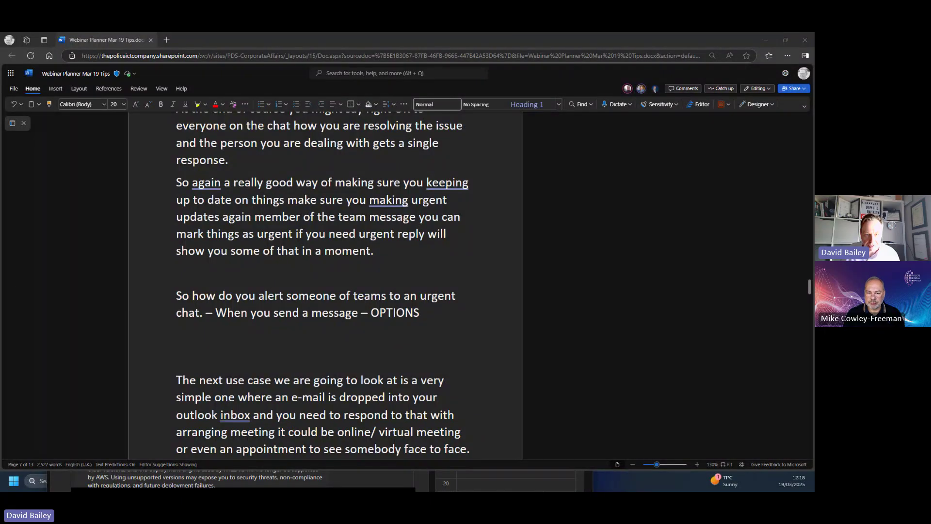
# - Look back through the Webinar Planner Mar 19 Tips document from page 7 toward its opening pages
pyautogui.scroll(10, 348, 291)
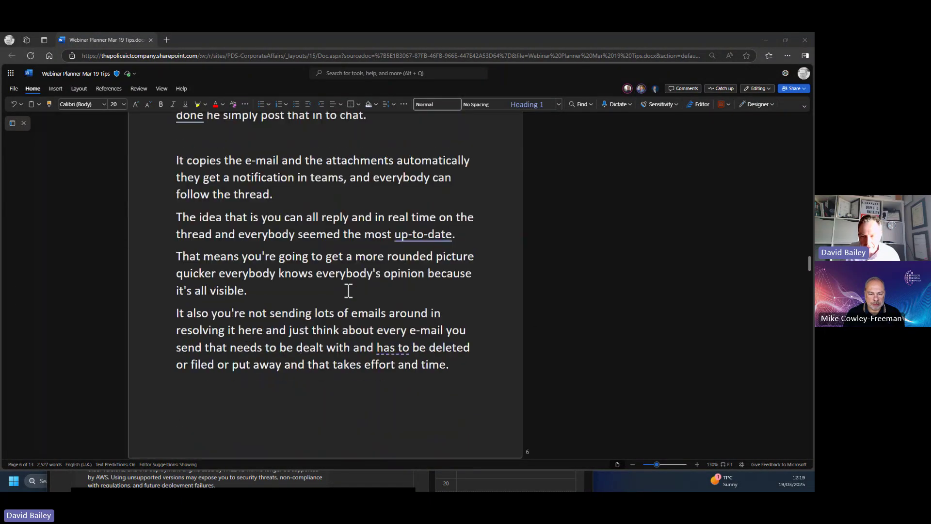
pyautogui.scroll(15, 348, 291)
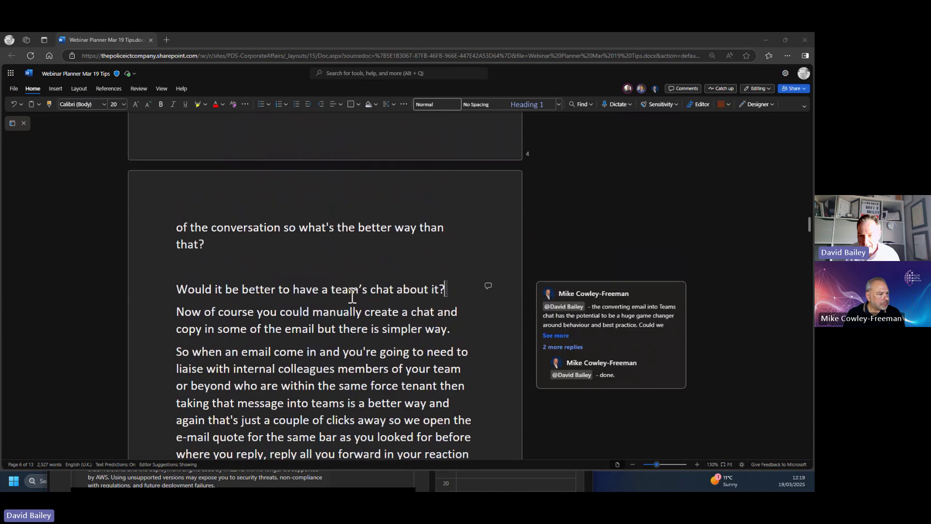
pyautogui.scroll(20, 352, 295)
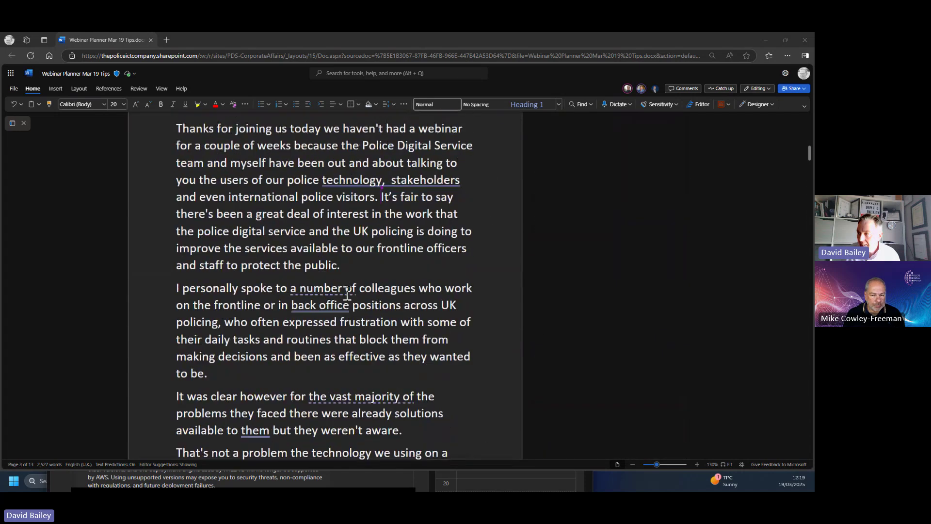
# - Share the Webinar Planner Mar 19 Tips document with a colleague with the message "DEMO"
pyautogui.scroll(20, 347, 293)
pyautogui.scroll(-5, 349, 288)
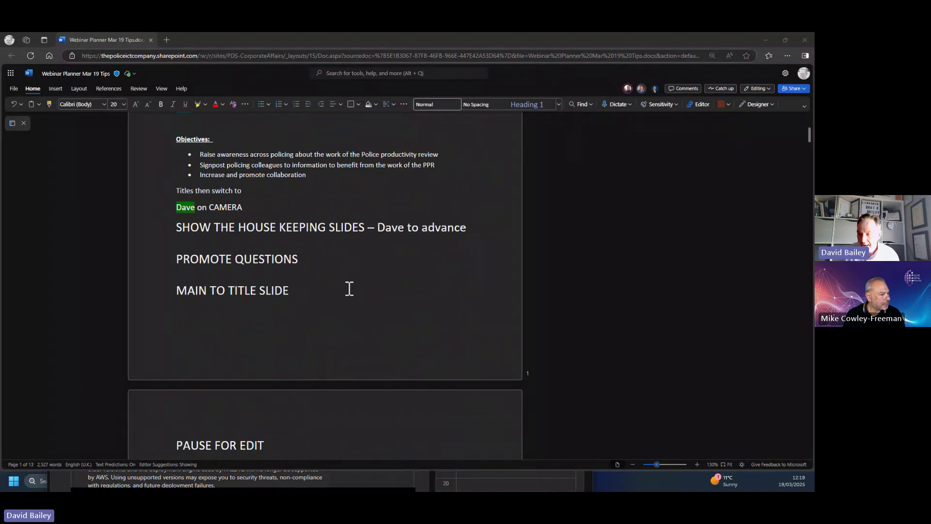
pyautogui.scroll(-7, 349, 289)
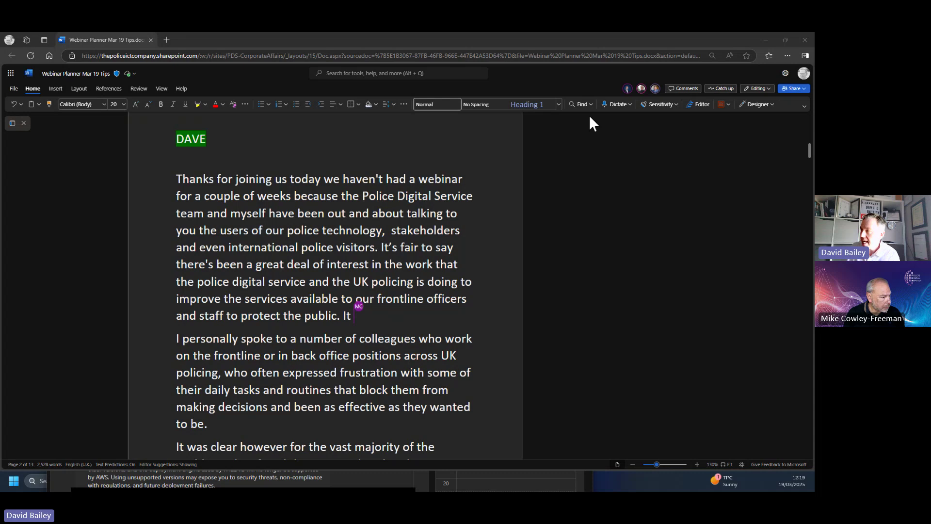
pyautogui.click(794, 88)
pyautogui.click(779, 102)
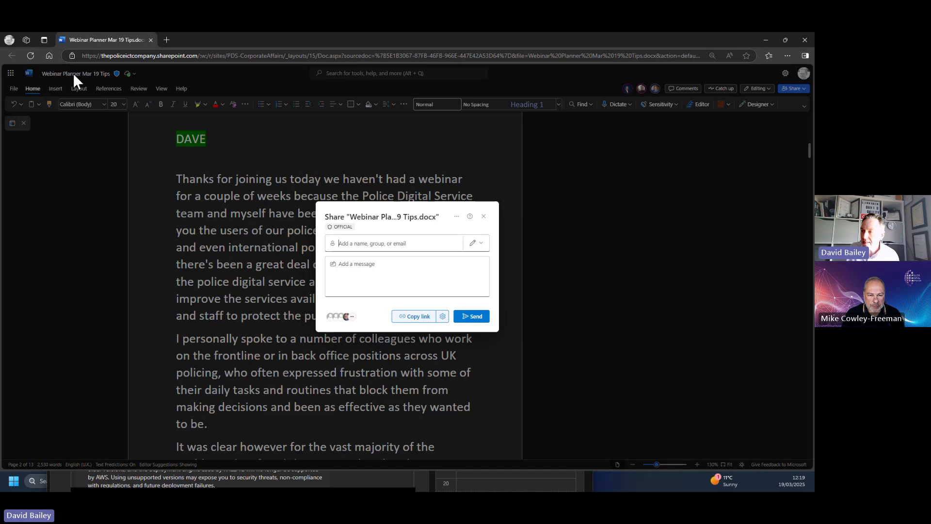
pyautogui.write('mike')
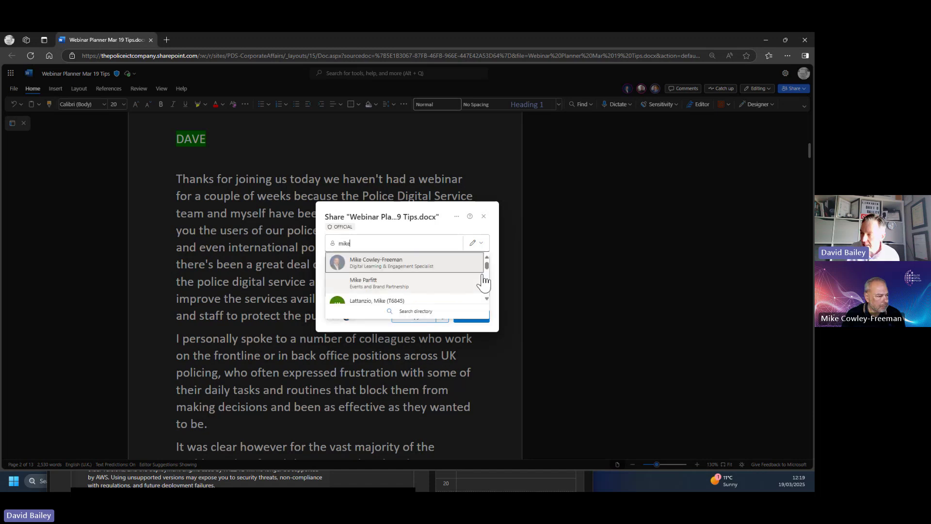
pyautogui.click(394, 263)
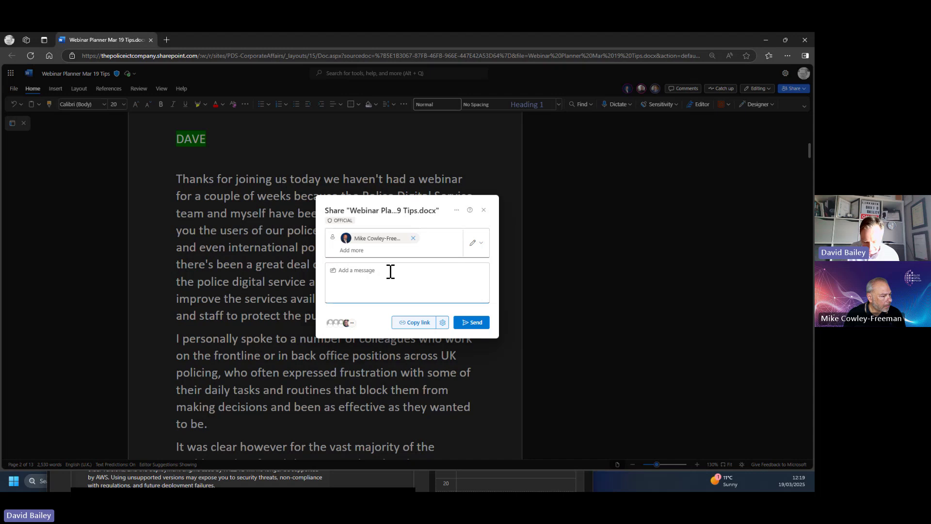
pyautogui.write('DEMO')
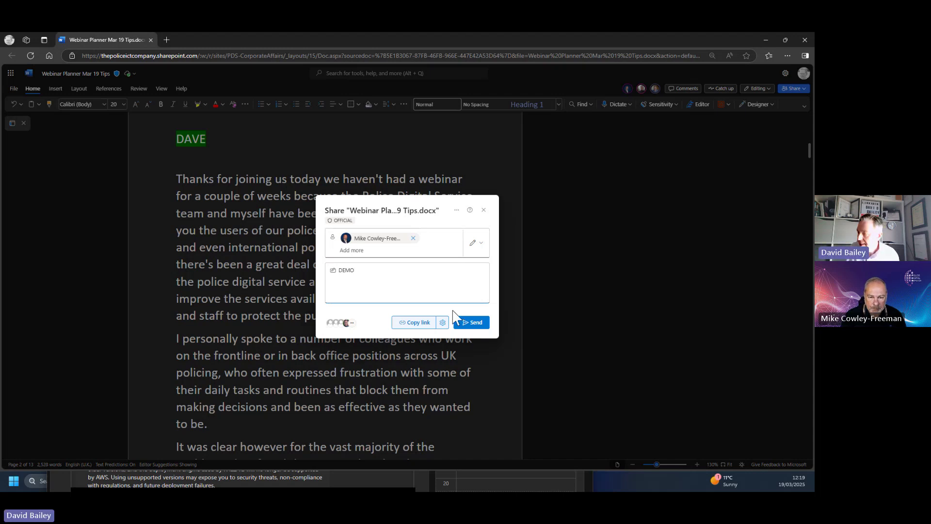
pyautogui.click(481, 323)
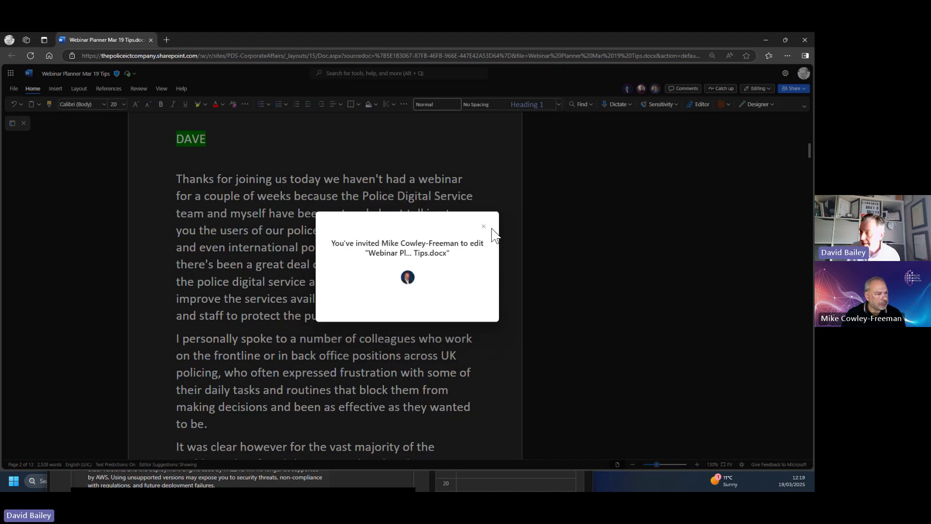
pyautogui.click(484, 225)
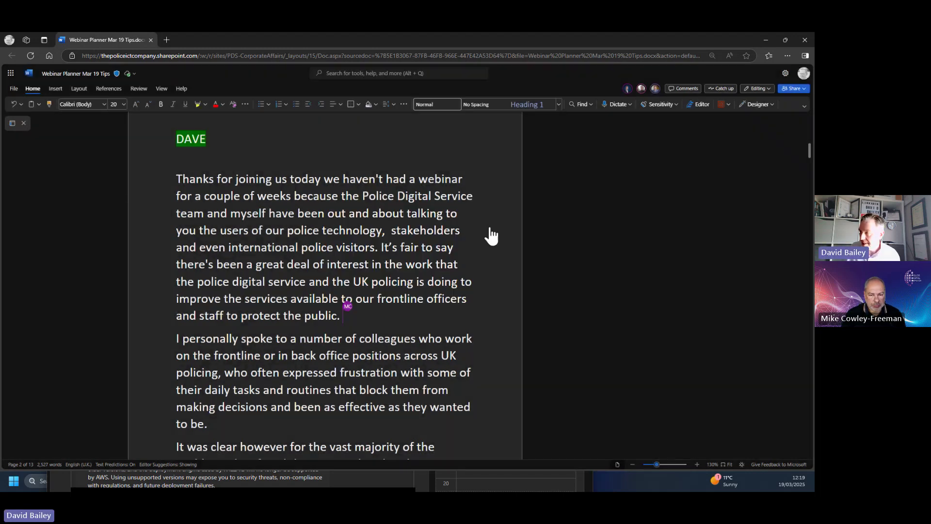
# - Go to each co-author's current location in the document, ending with the one working on page 2
pyautogui.click(628, 90)
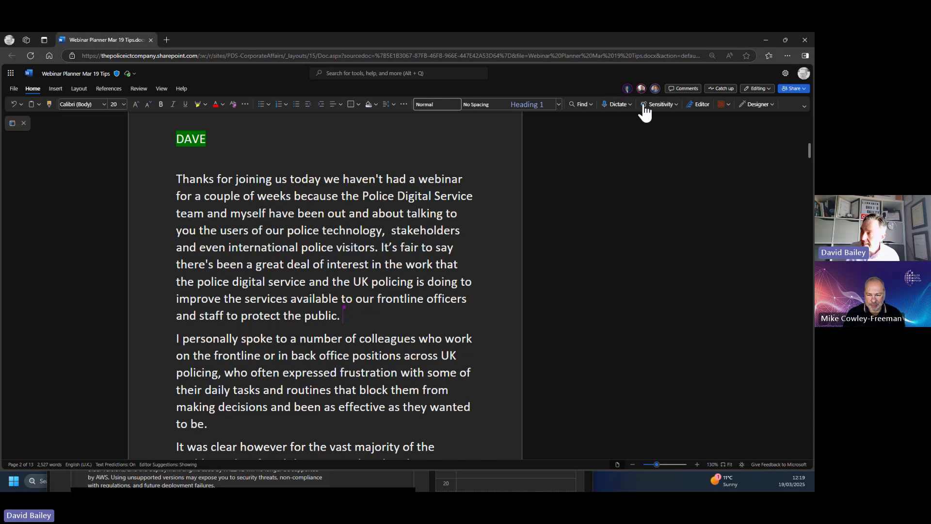
pyautogui.click(656, 90)
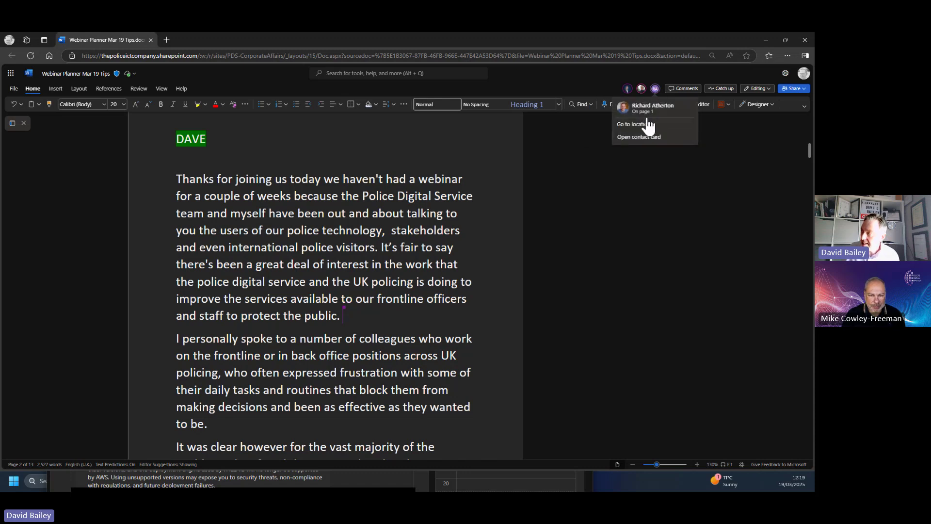
pyautogui.click(648, 121)
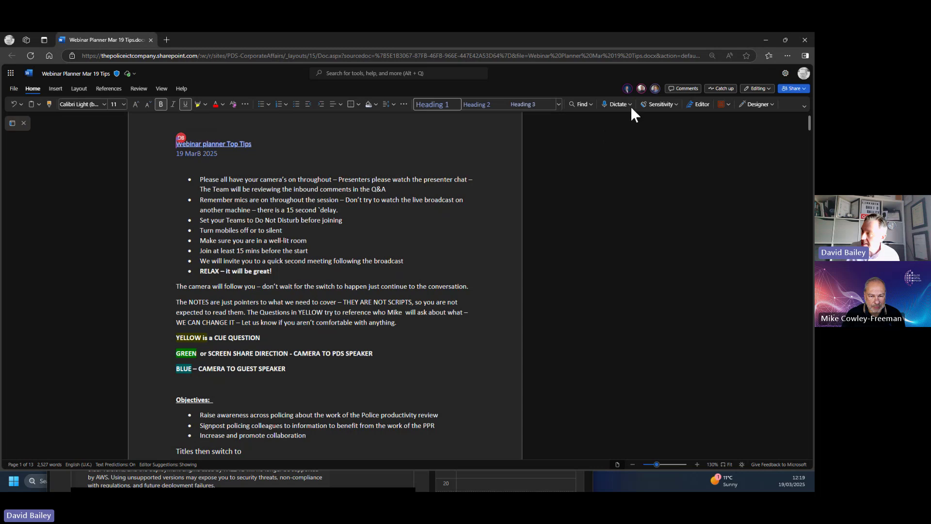
pyautogui.click(641, 89)
pyautogui.click(638, 124)
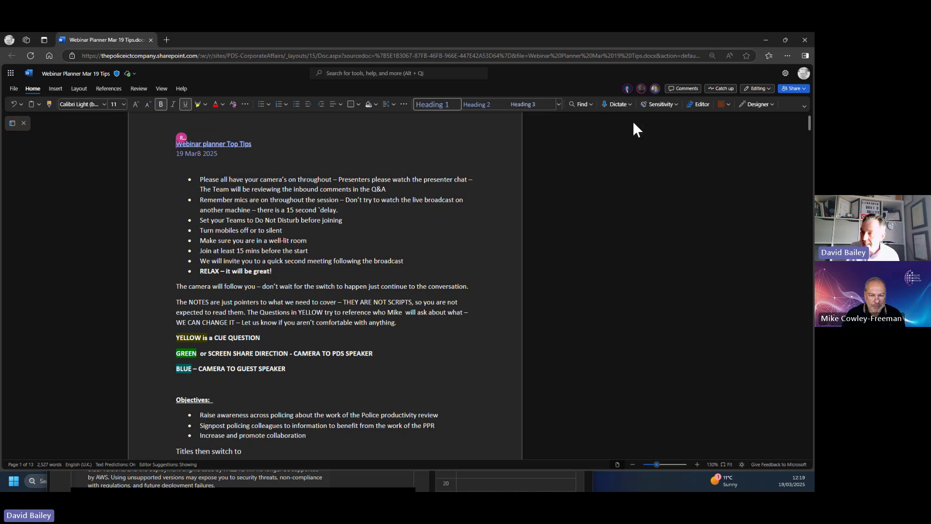
pyautogui.click(628, 89)
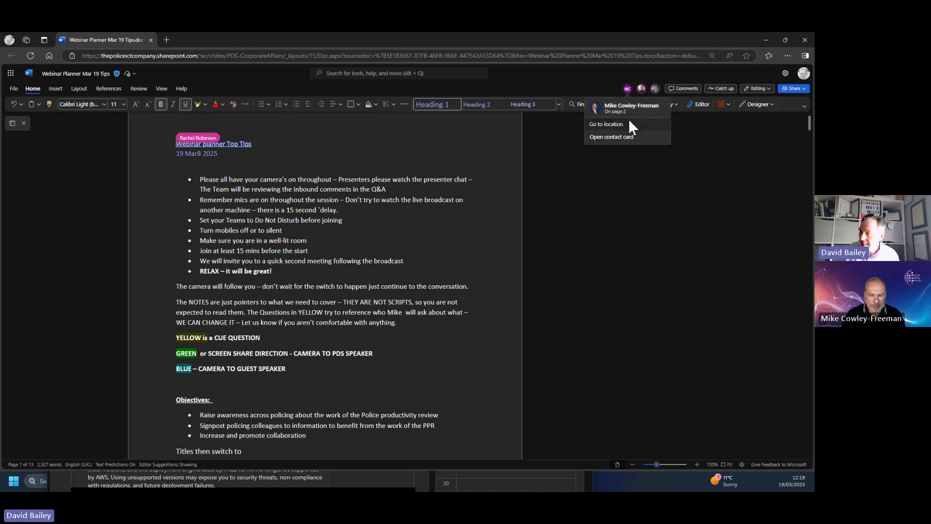
pyautogui.click(629, 124)
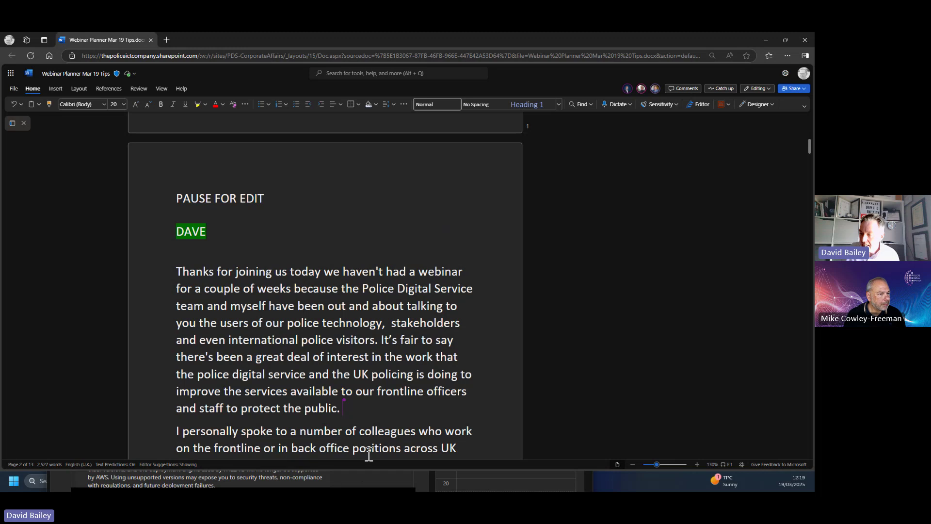
# - Replace "be." at the end of the "I personally spoke" paragraph with "afsfjkfj" and trim it back to "af"
pyautogui.scroll(-3, 340, 313)
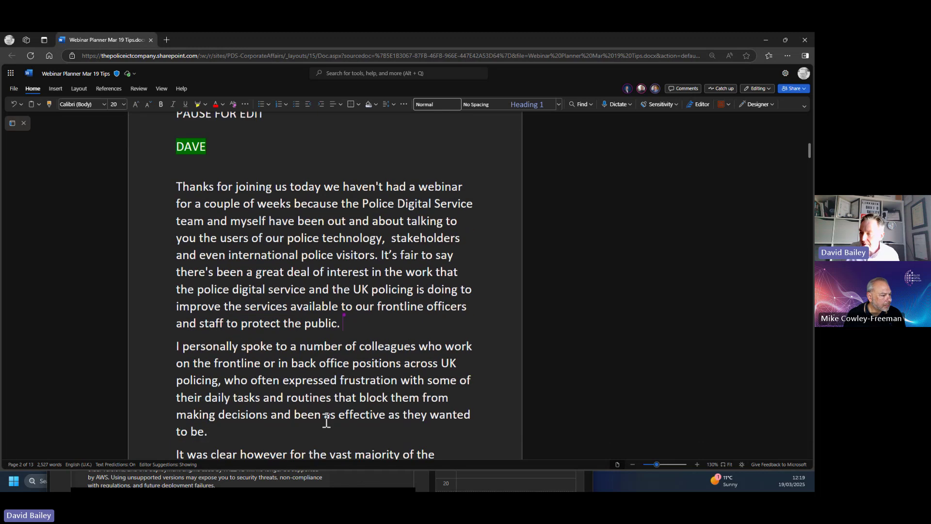
pyautogui.click(230, 433)
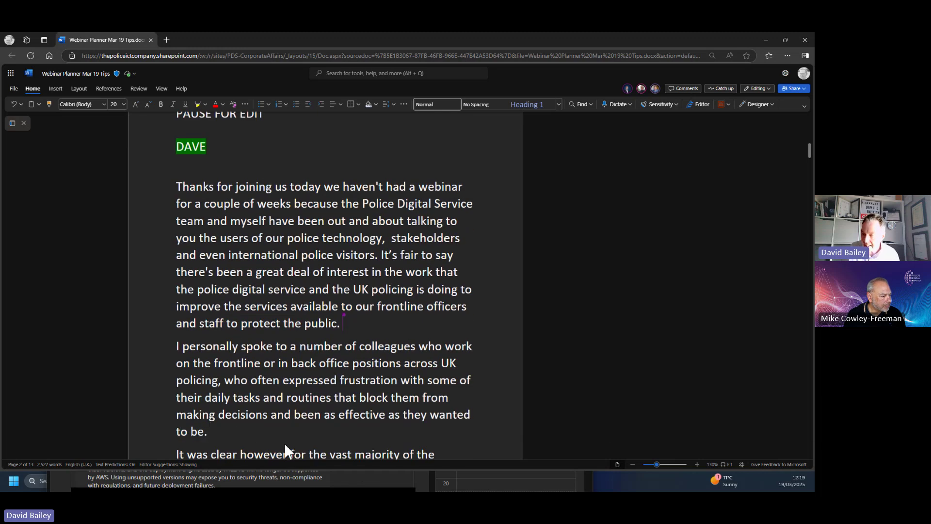
pyautogui.write('afsfjkfj')
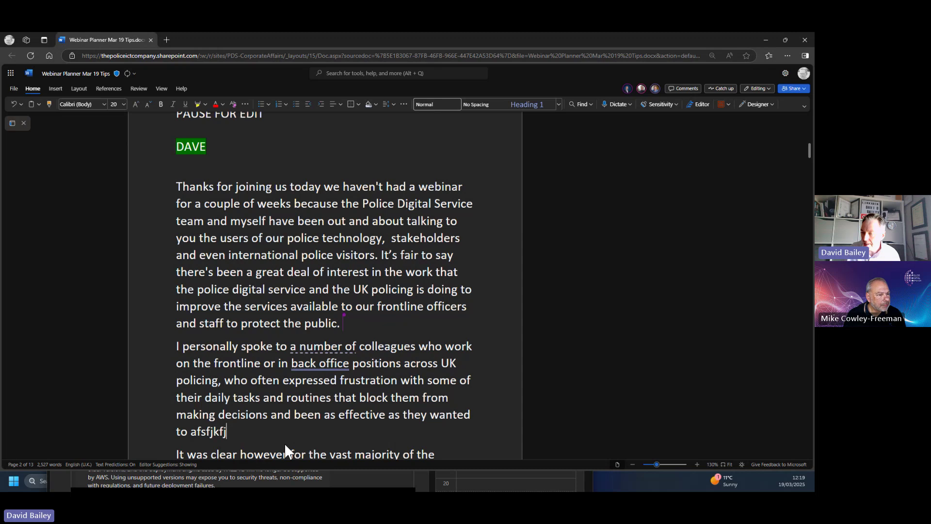
pyautogui.press('BackSpace')
pyautogui.press('BackSpace')
pyautogui.press('BackSpace')
pyautogui.press('BackSpace')
pyautogui.press('BackSpace')
pyautogui.press('BackSpace')
pyautogui.press('BackSpace')
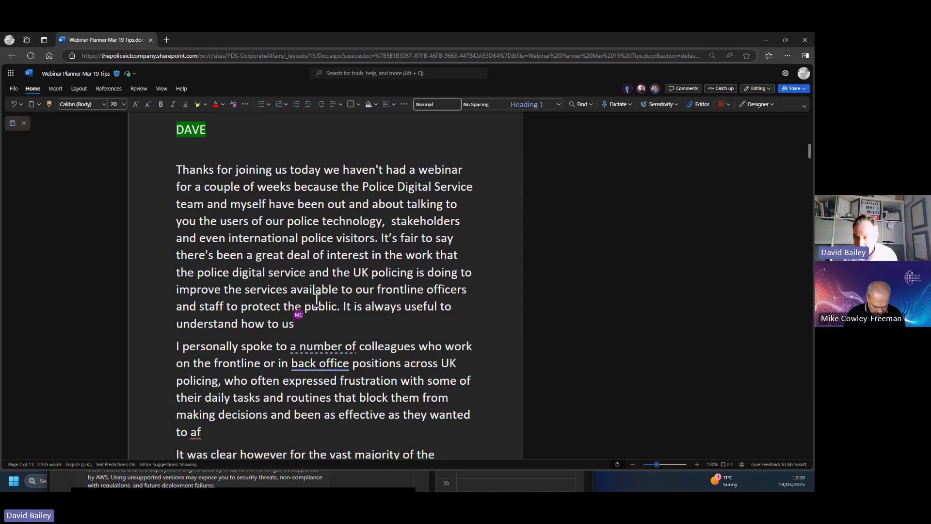
pyautogui.click(793, 89)
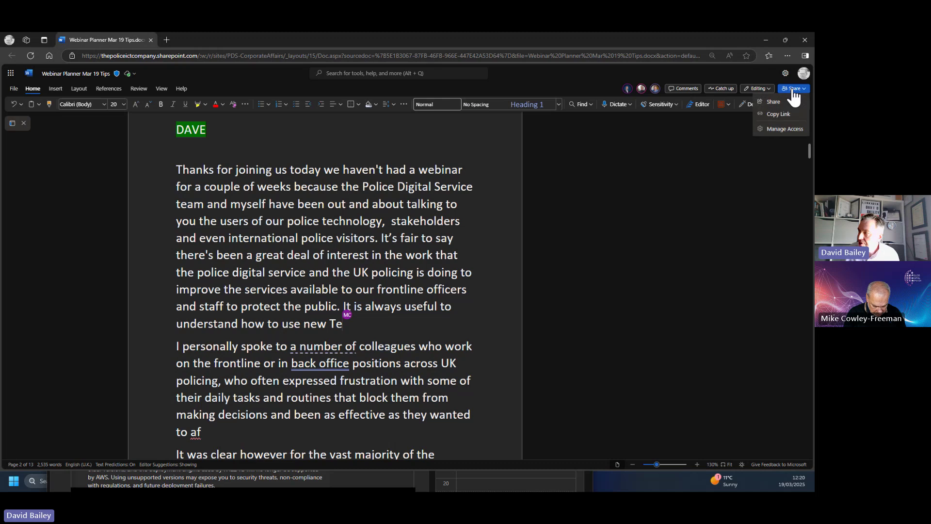
pyautogui.click(773, 103)
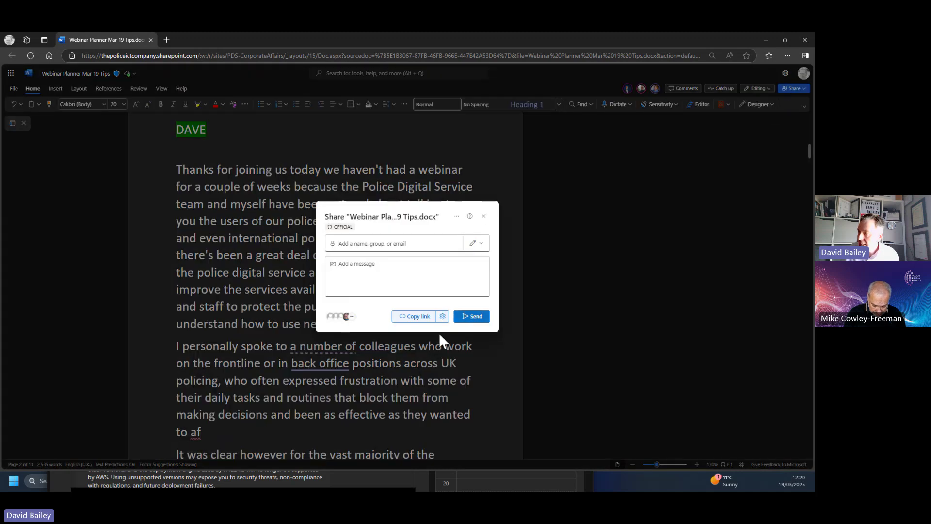
pyautogui.click(484, 215)
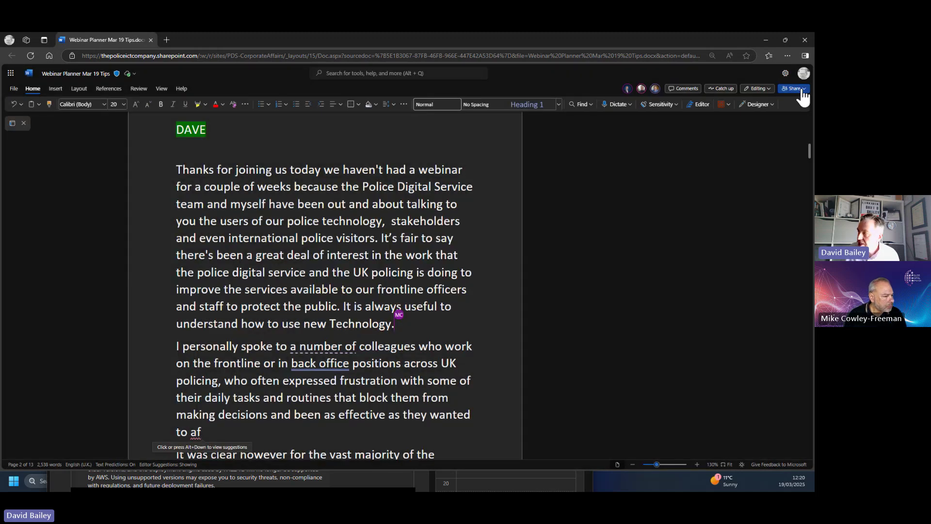
# - Check in Manage Access how the first and fourth people listed have direct access to the document
pyautogui.click(802, 94)
pyautogui.click(772, 127)
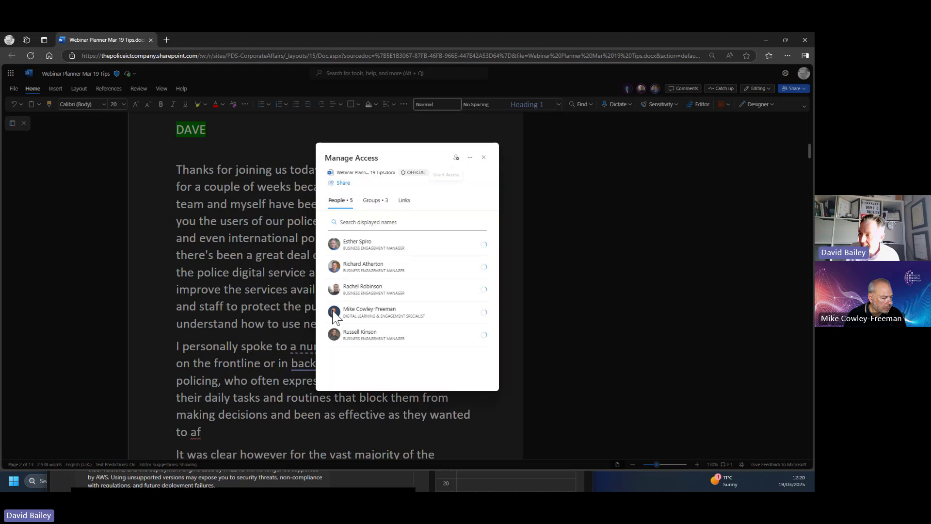
pyautogui.click(473, 246)
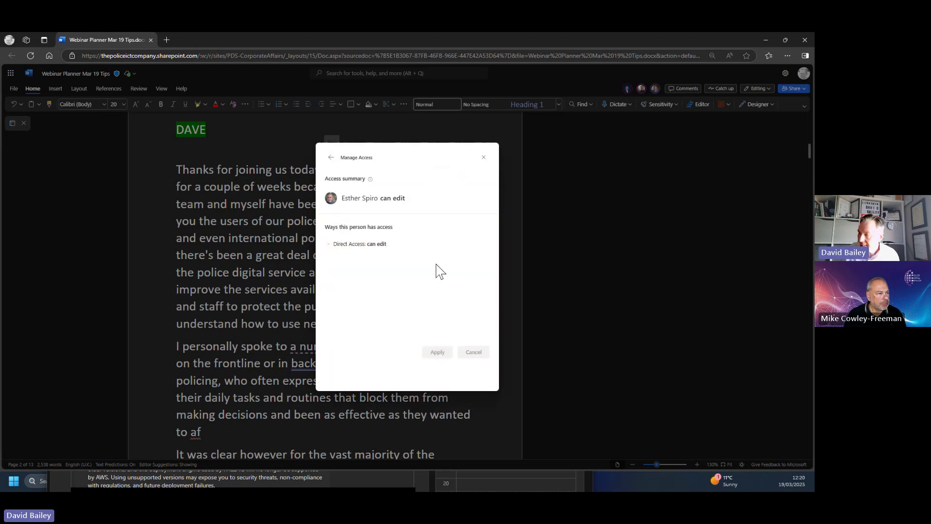
pyautogui.click(377, 246)
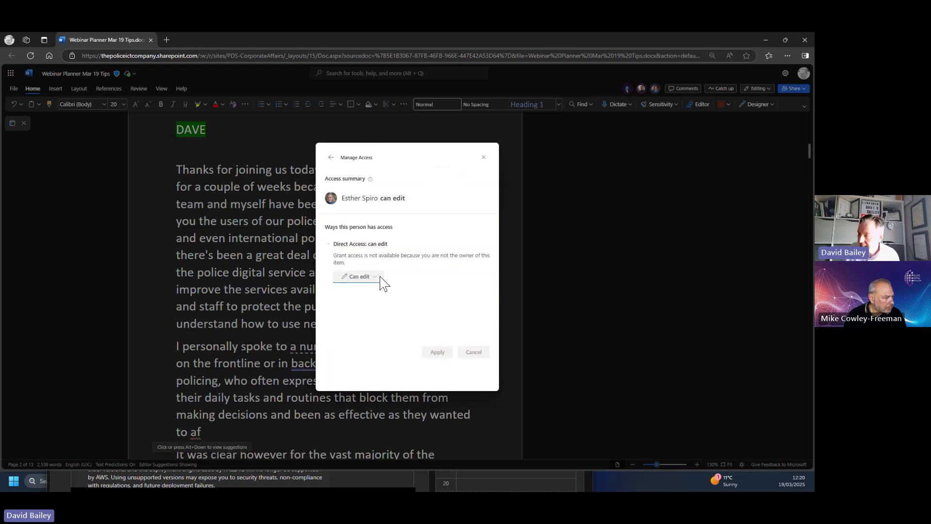
pyautogui.click(331, 157)
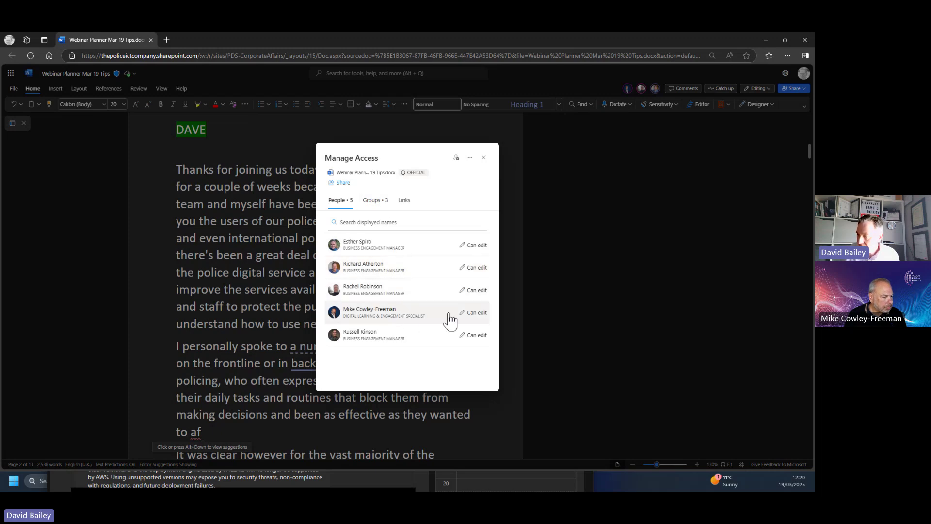
pyautogui.click(474, 312)
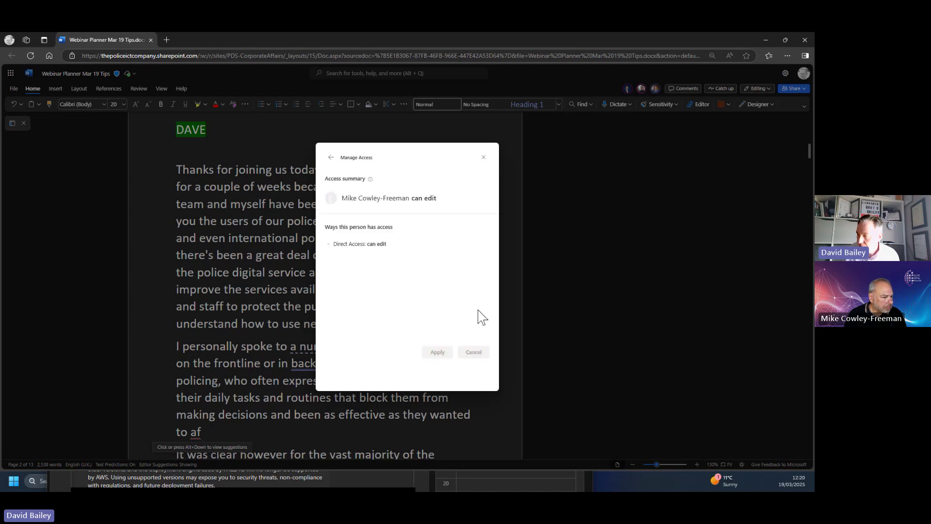
pyautogui.click(328, 245)
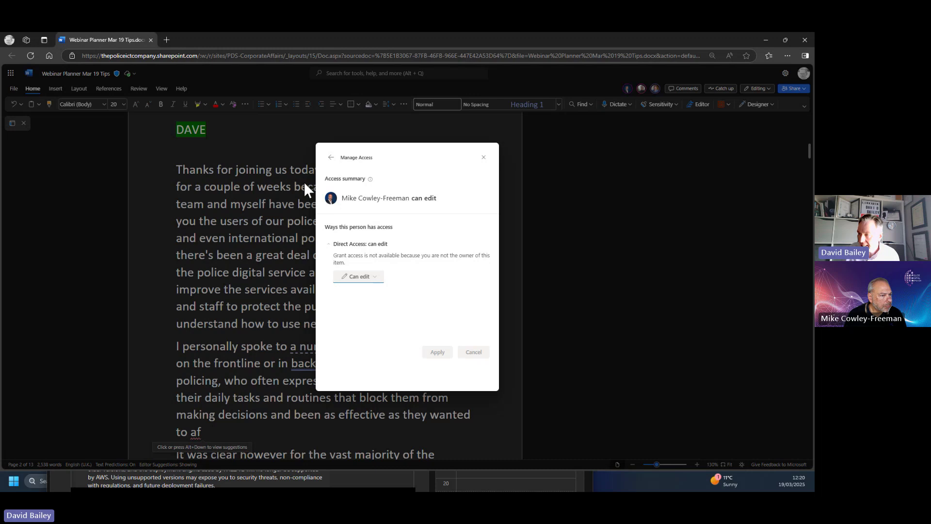
pyautogui.click(331, 158)
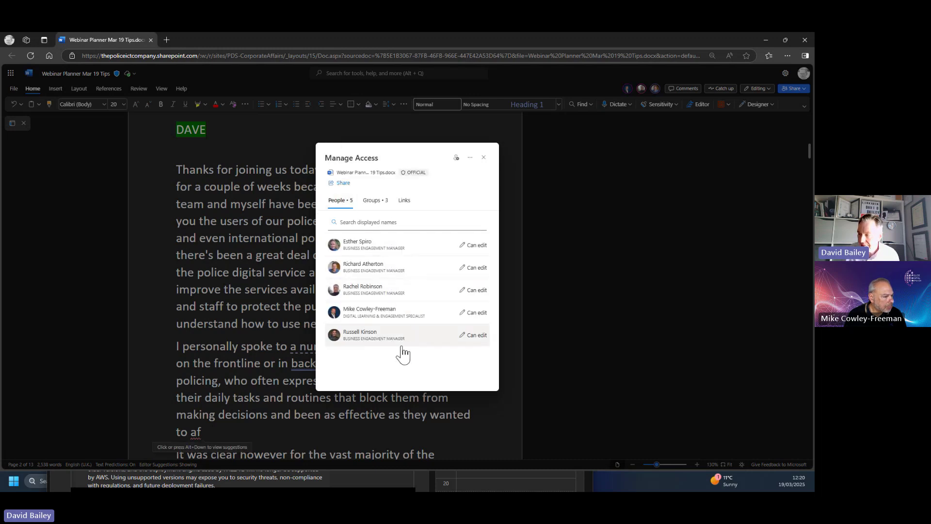
# - Look at the Grant access form for adding people with notification, and leave the document's access settings
pyautogui.click(457, 158)
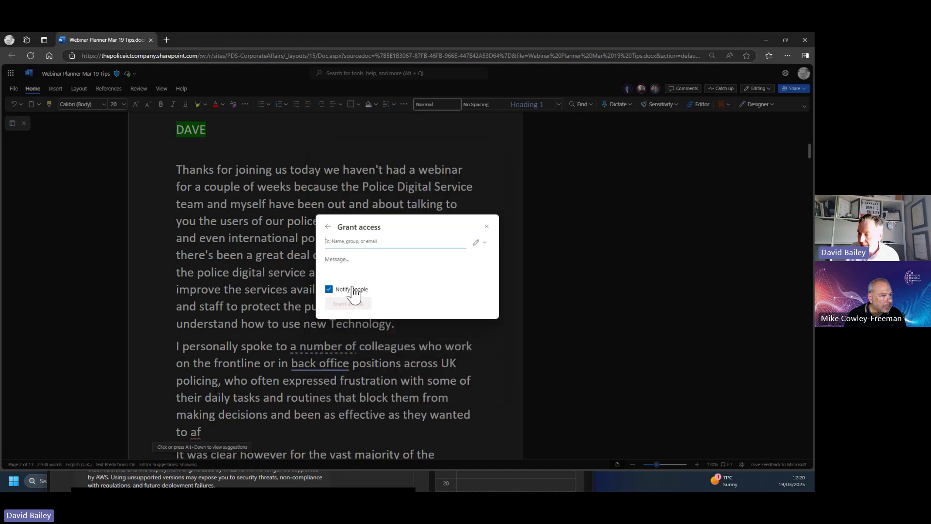
pyautogui.click(327, 228)
pyautogui.click(456, 160)
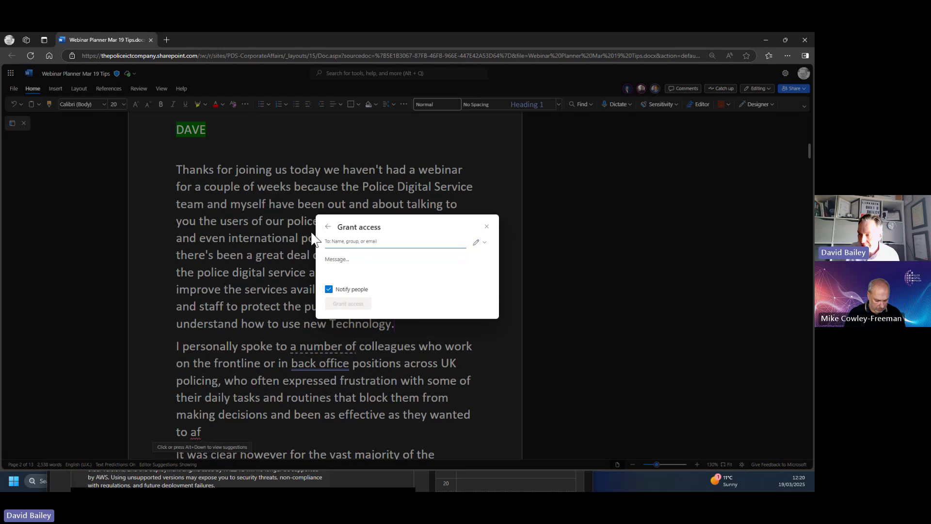
pyautogui.click(327, 228)
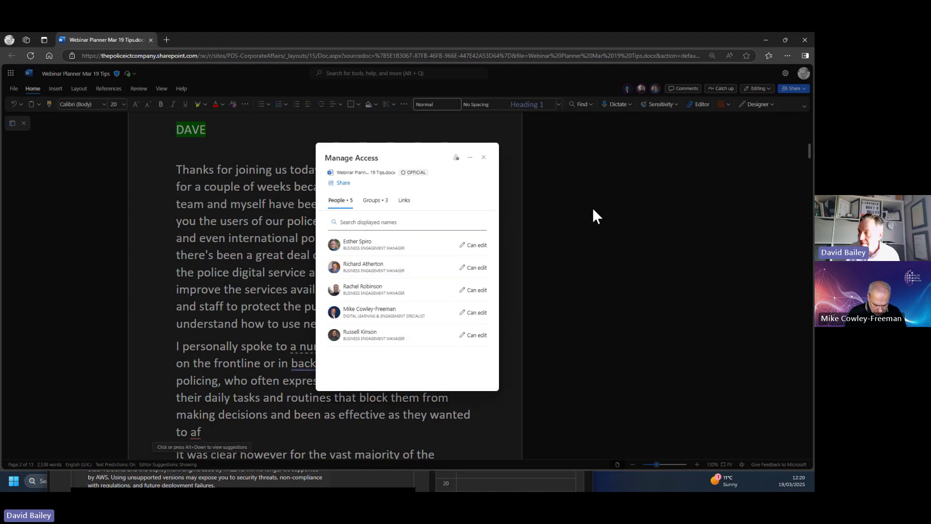
pyautogui.click(484, 157)
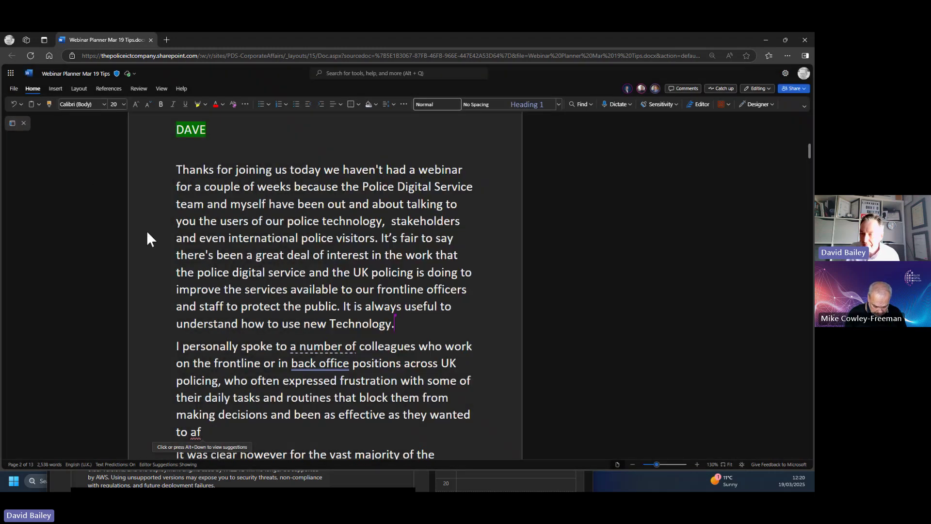
# - Open the document's version history and expand the Yesterday, 08:51 and Yesterday, 16:15 version groups
pyautogui.click(14, 89)
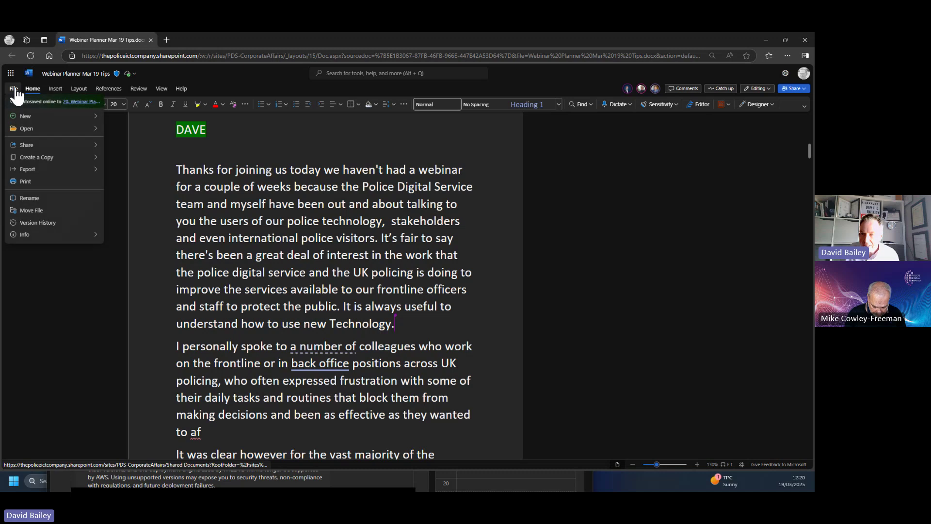
pyautogui.click(38, 223)
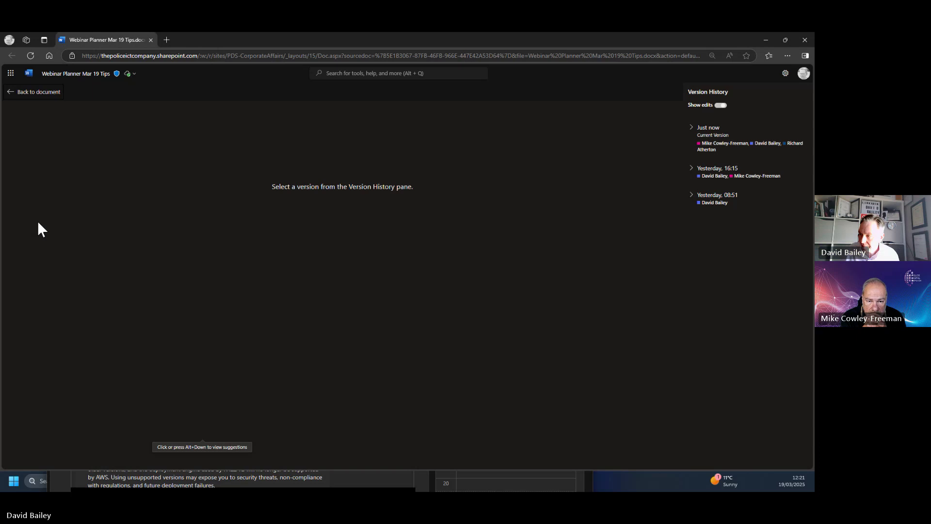
pyautogui.click(694, 195)
pyautogui.click(693, 170)
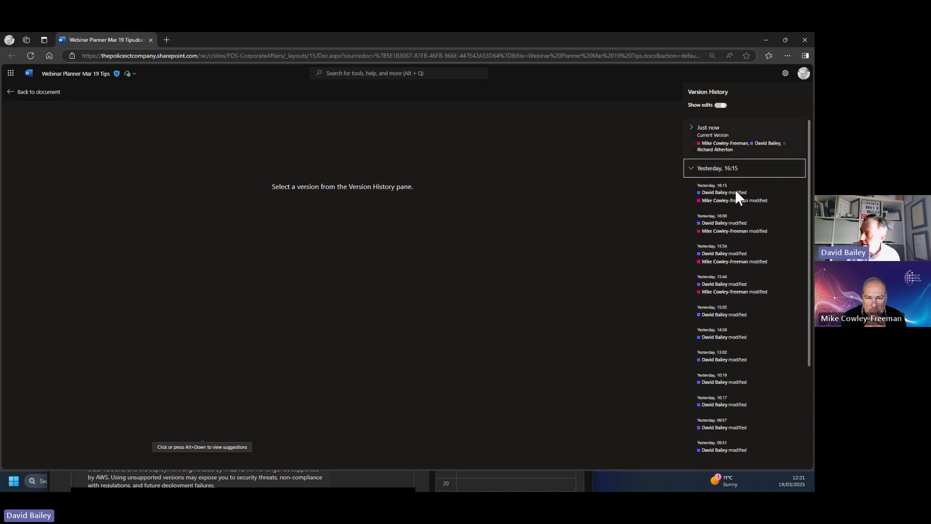
# - Look through the earlier versions in the version history and open the Yesterday, 15:54 version
pyautogui.scroll(-3, 771, 272)
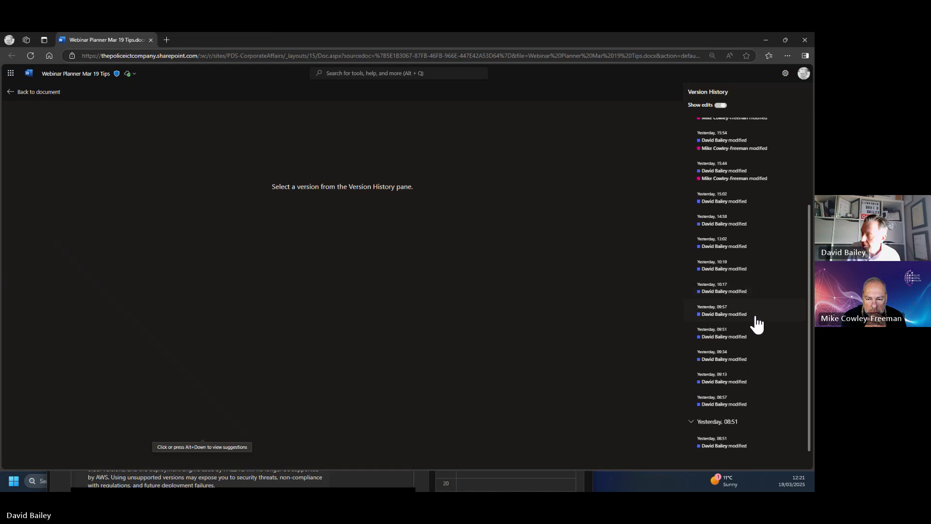
pyautogui.scroll(3, 756, 320)
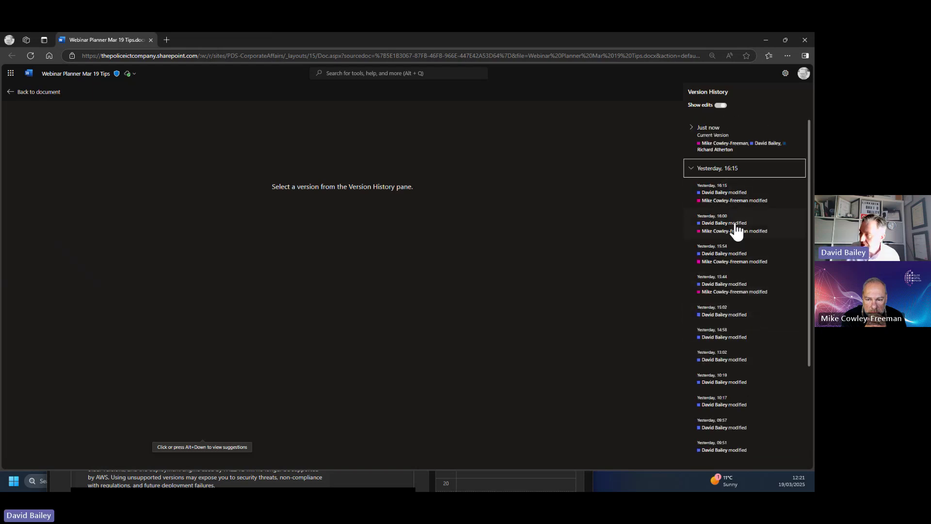
pyautogui.click(734, 260)
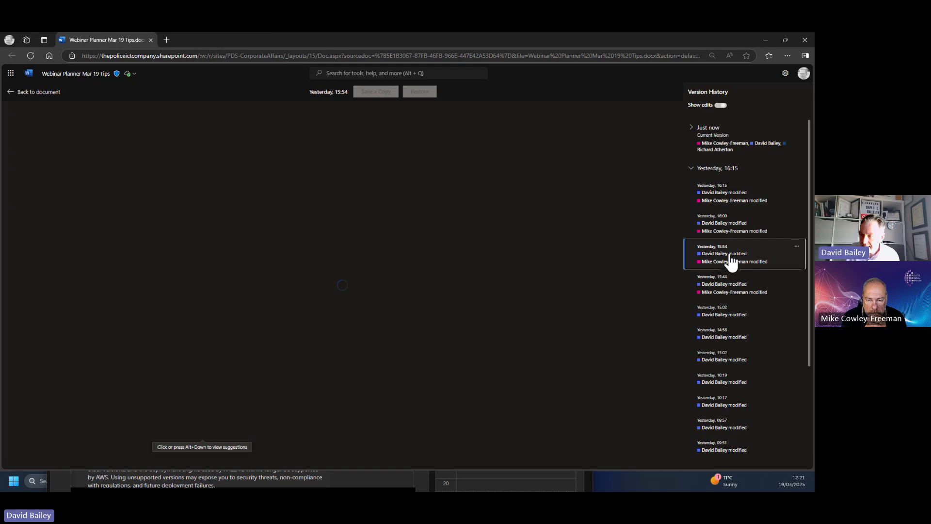
# - Examine the marked edits in the Yesterday, 15:54 version, switching the display of edits off and back on
pyautogui.scroll(-2, 461, 266)
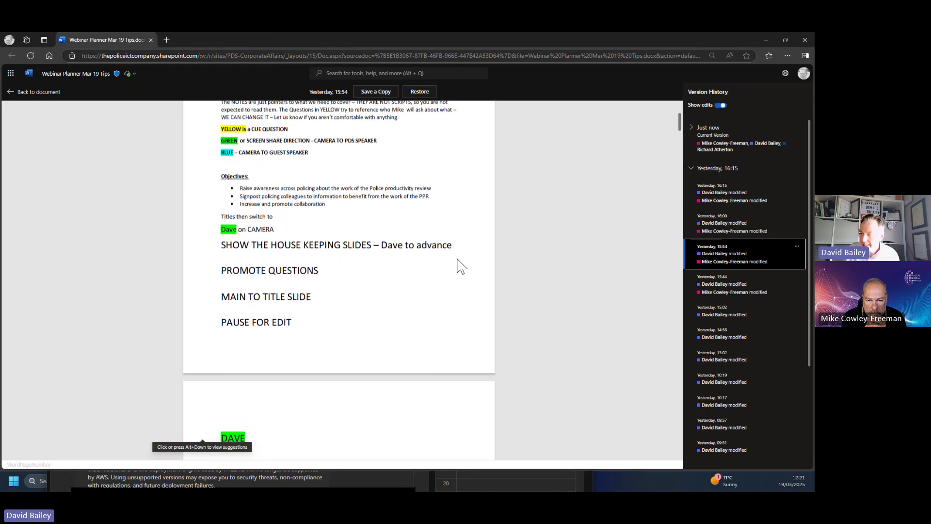
pyautogui.scroll(-15, 460, 265)
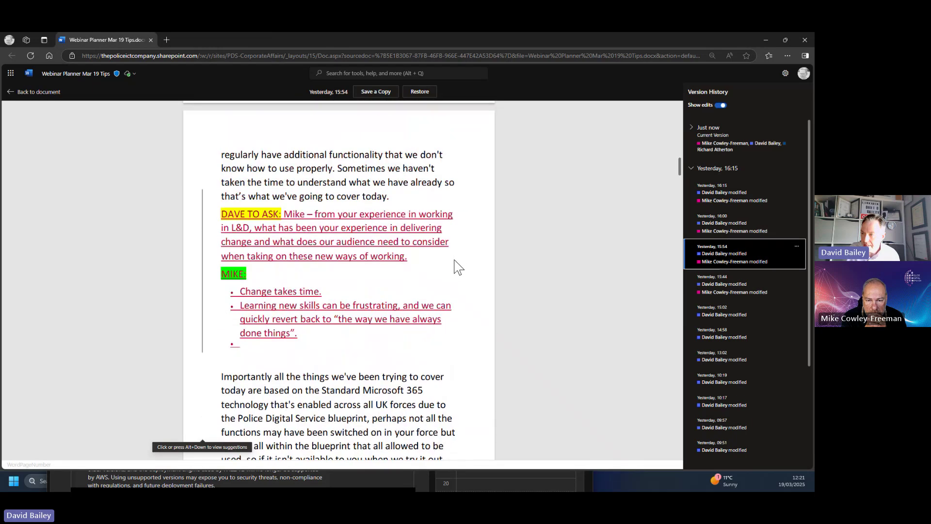
pyautogui.scroll(-3, 403, 277)
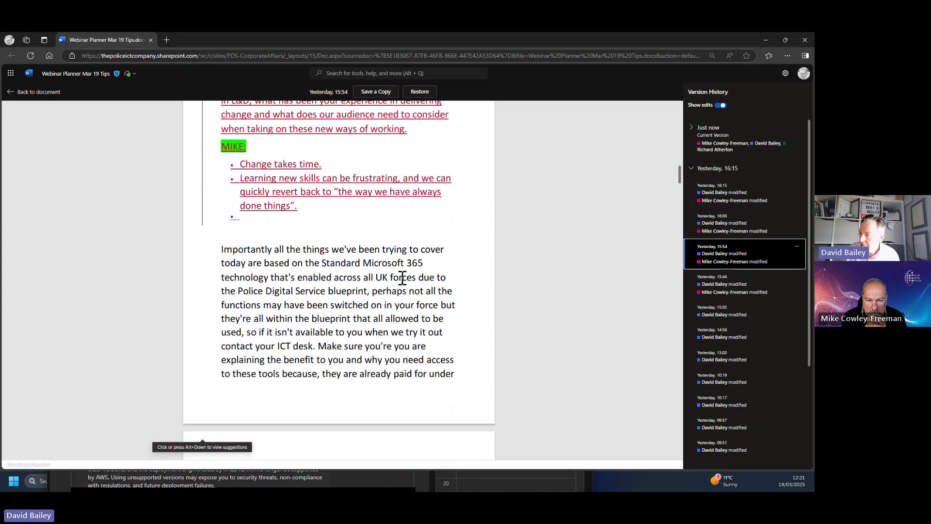
pyautogui.scroll(15, 417, 272)
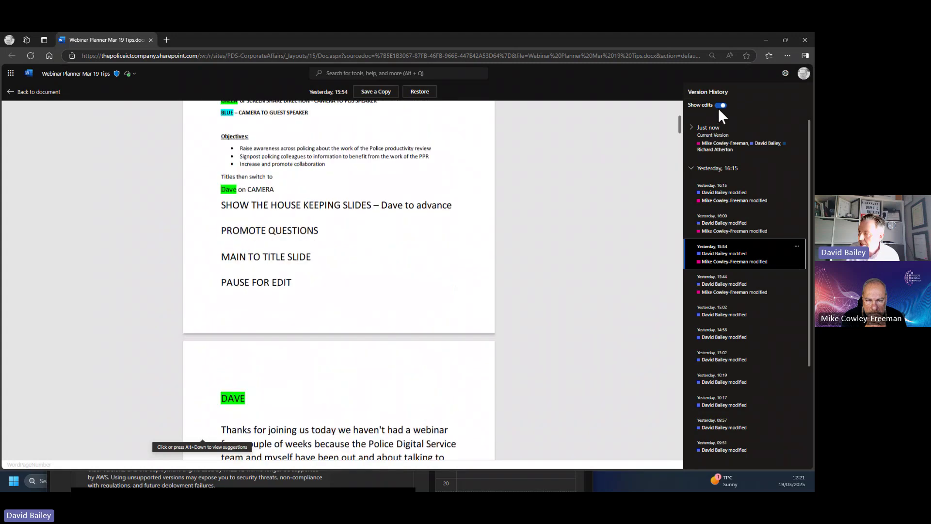
pyautogui.scroll(-12, 396, 308)
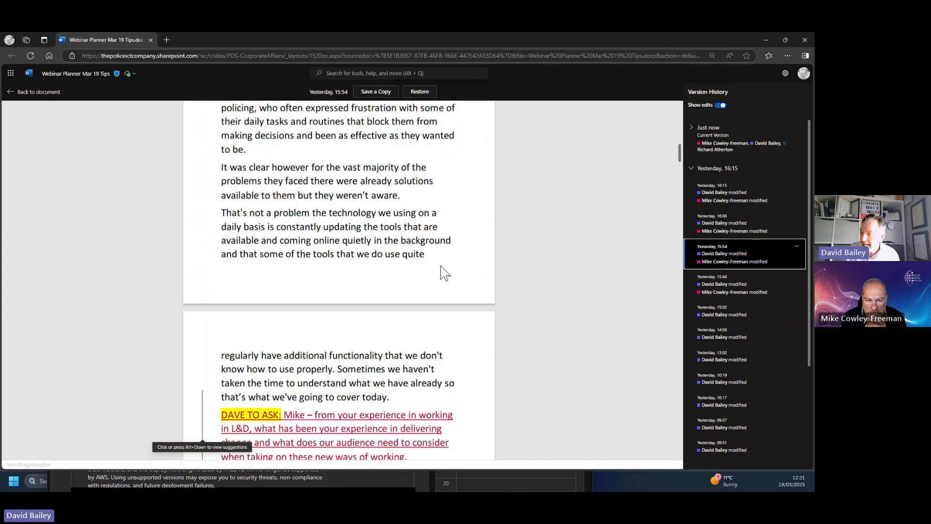
pyautogui.click(721, 106)
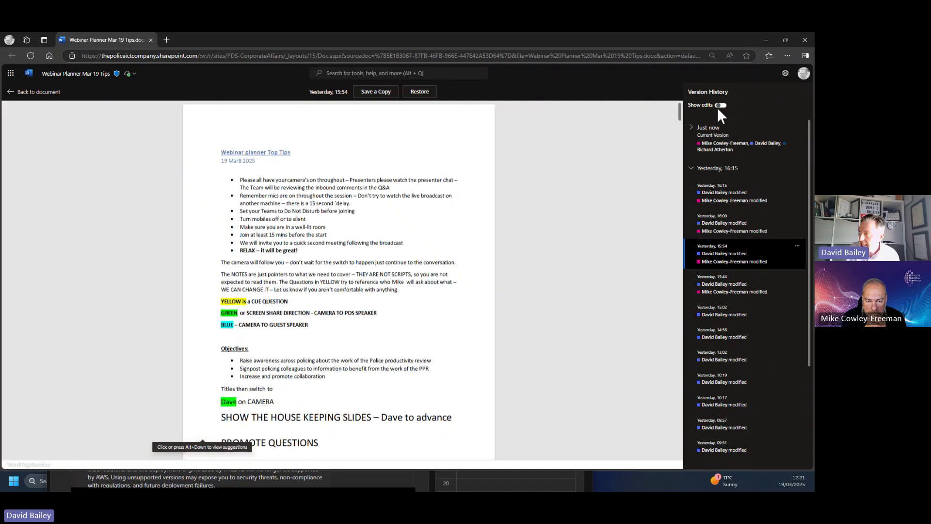
pyautogui.click(719, 107)
# - View the current version of the document, and return to the editable document to look over its text
pyautogui.click(714, 148)
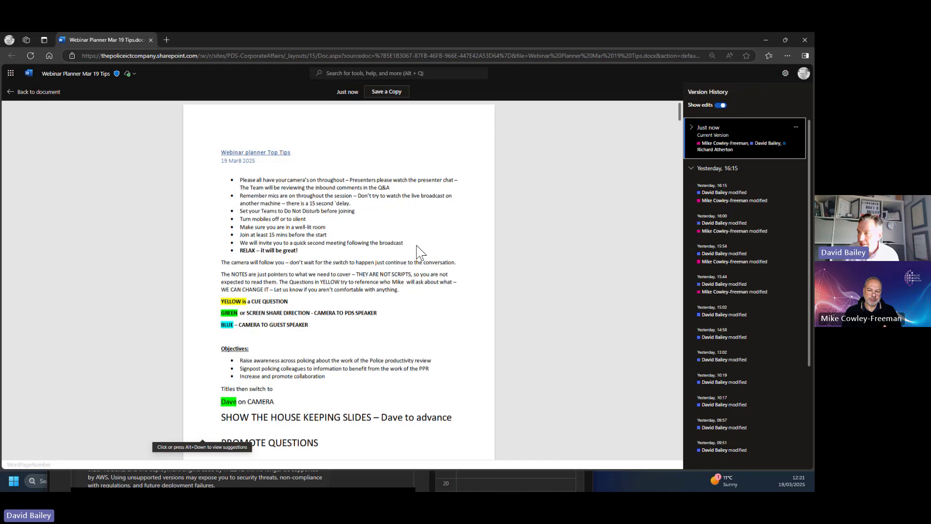
pyautogui.click(25, 93)
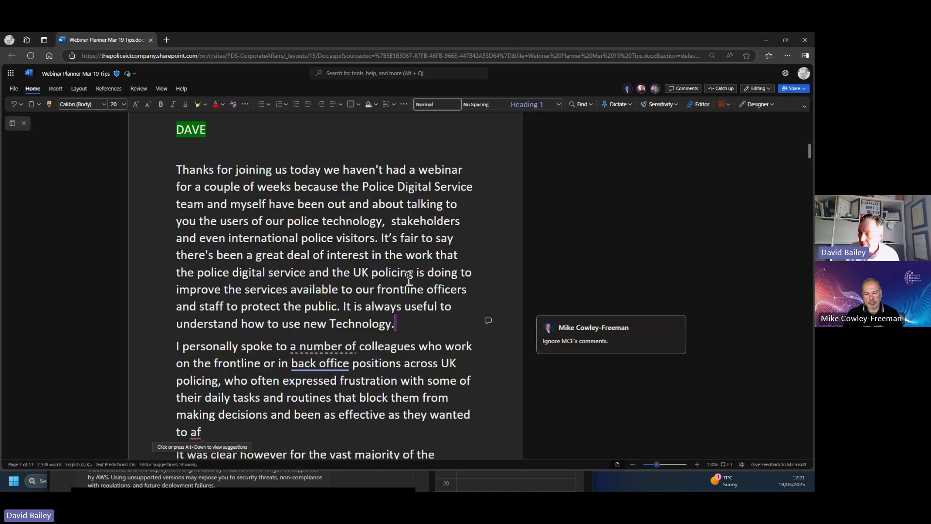
pyautogui.scroll(-5, 408, 279)
pyautogui.scroll(-3, 409, 279)
pyautogui.scroll(10, 387, 275)
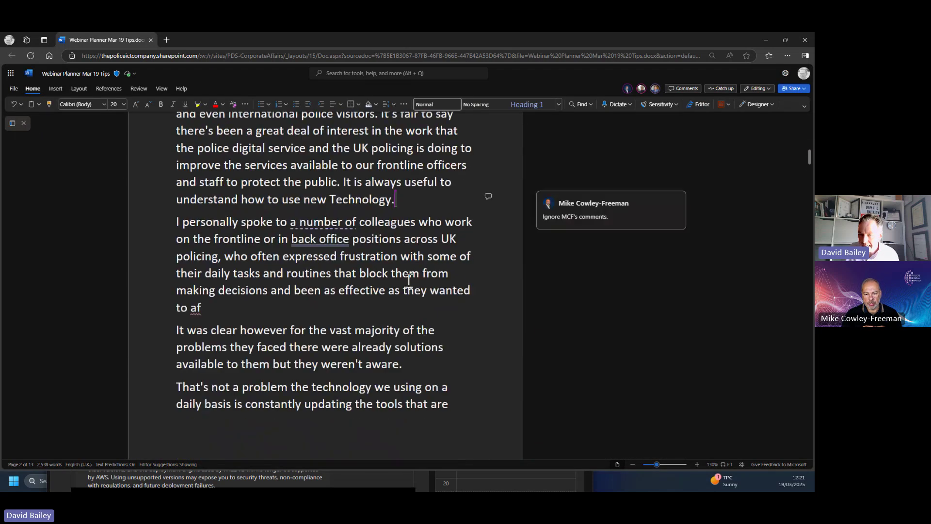